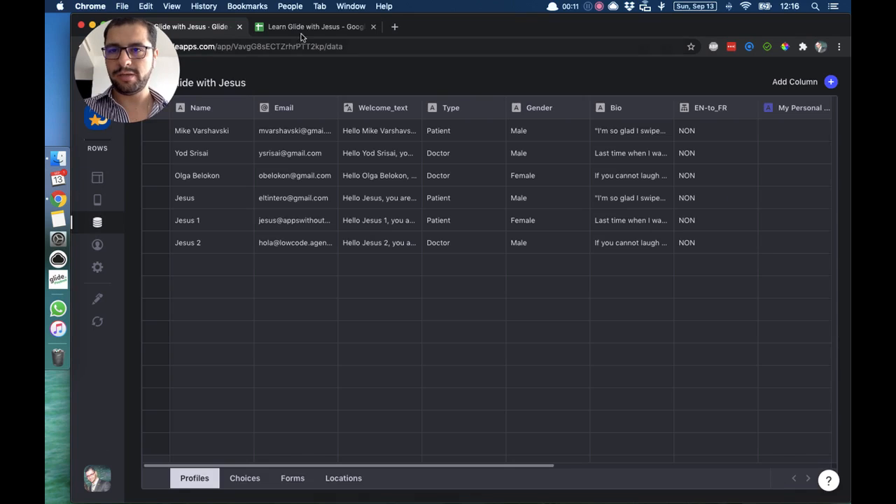
Examine the submitted row in the Forms data sheet and return to the app layout
left_click(293, 481)
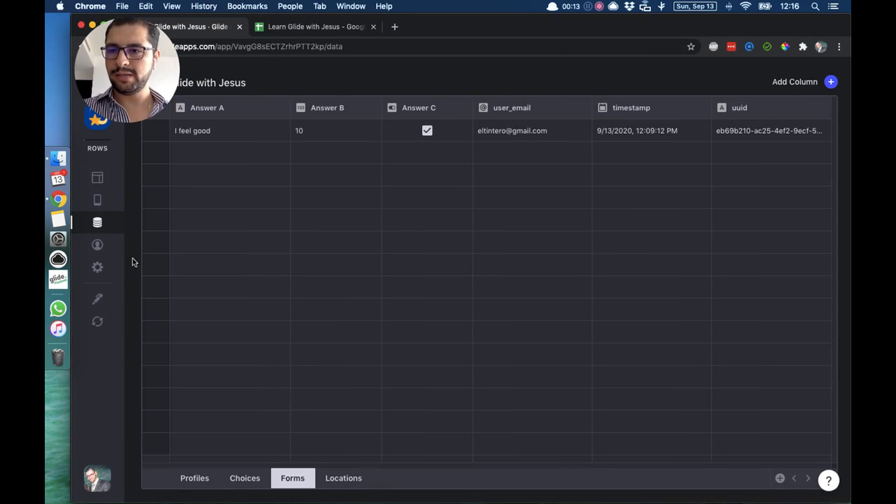
left_click(156, 132)
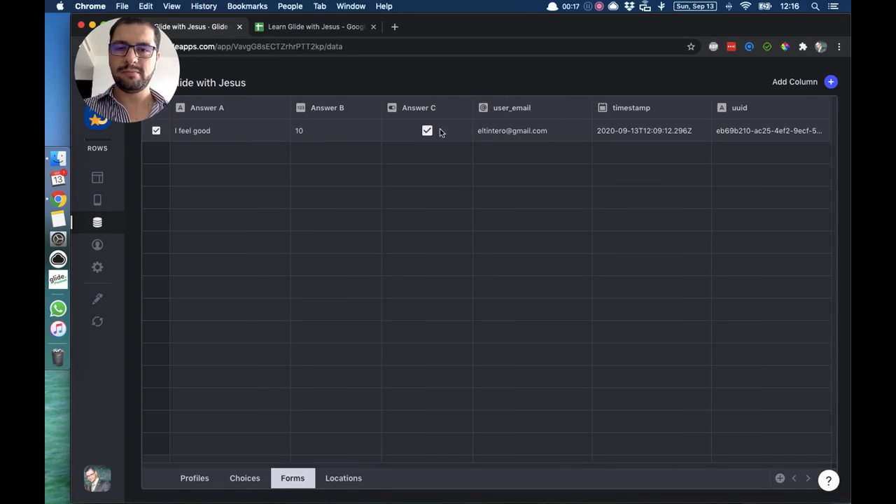
left_click(98, 181)
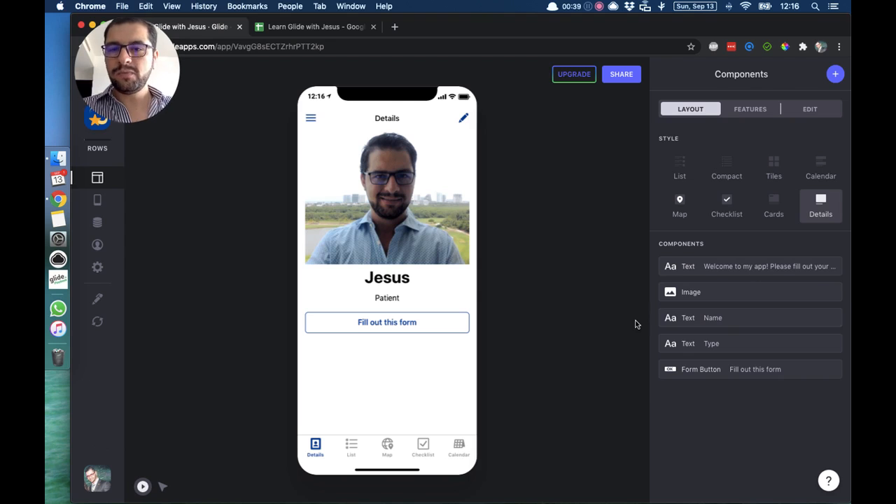
Add a new app tab labelled "Forms" that uses the Forms sheet as its source
left_click(98, 200)
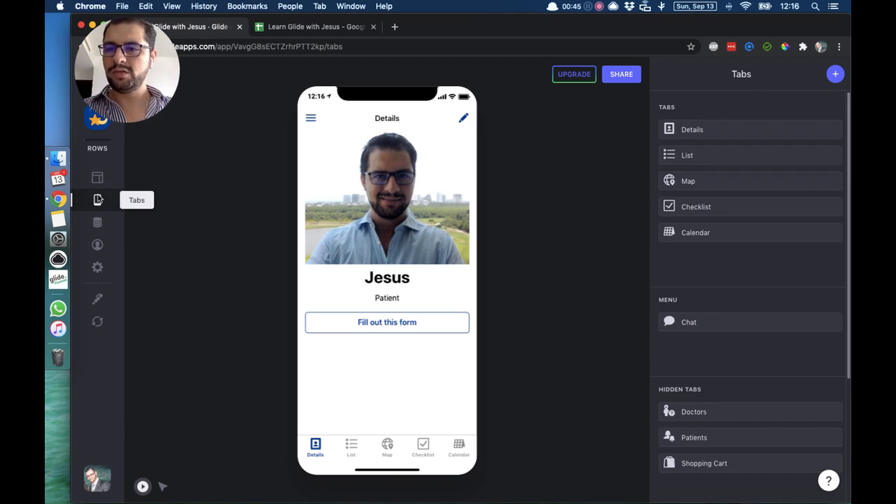
left_click(835, 75)
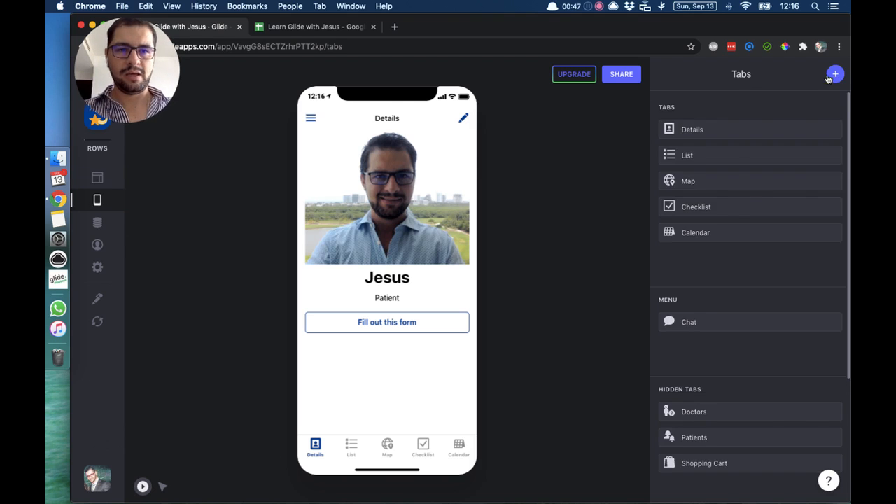
triple_click(741, 137)
type("Forms")
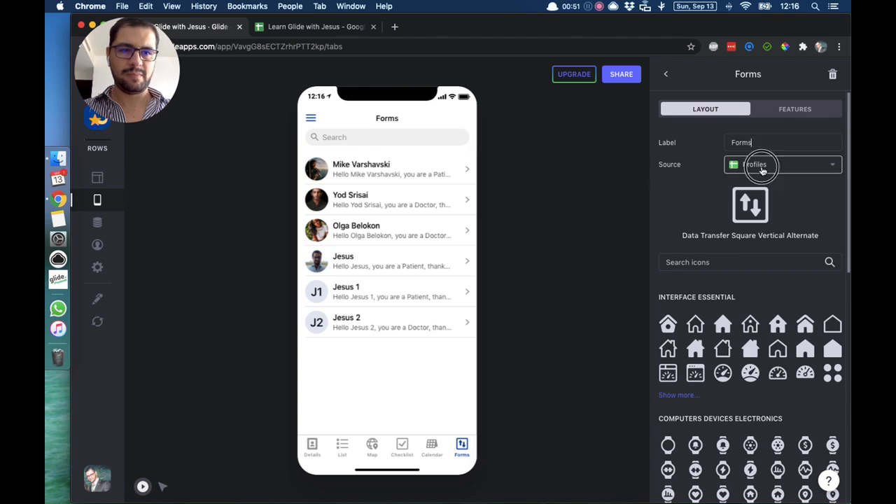
left_click(762, 172)
left_click(767, 230)
Find an icon for the Forms tab with the search term "form" and assign Paper Write
left_click(683, 264)
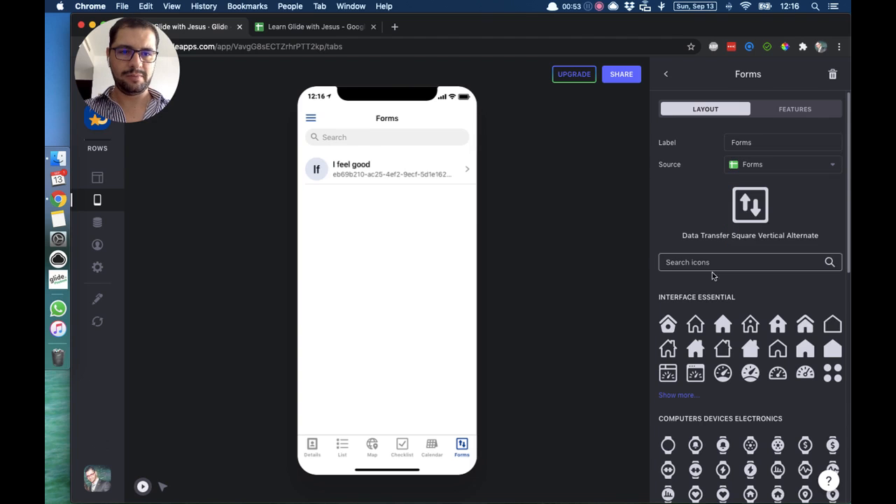
type("form")
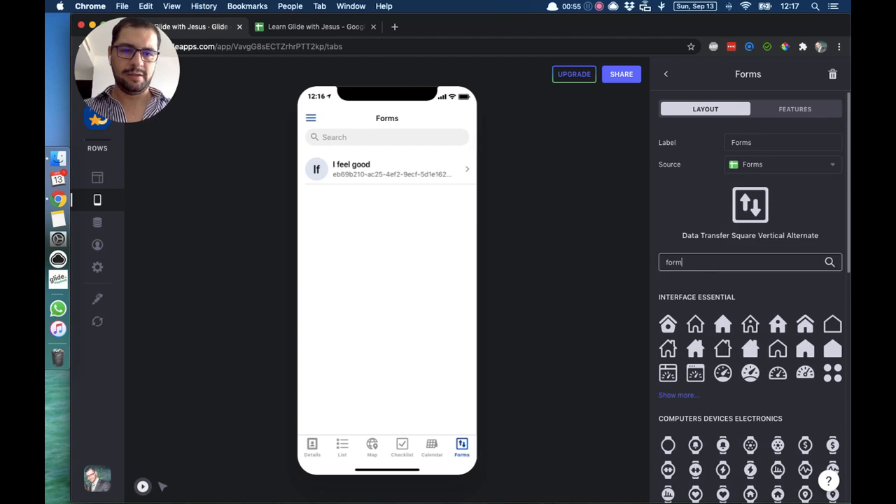
left_click(668, 349)
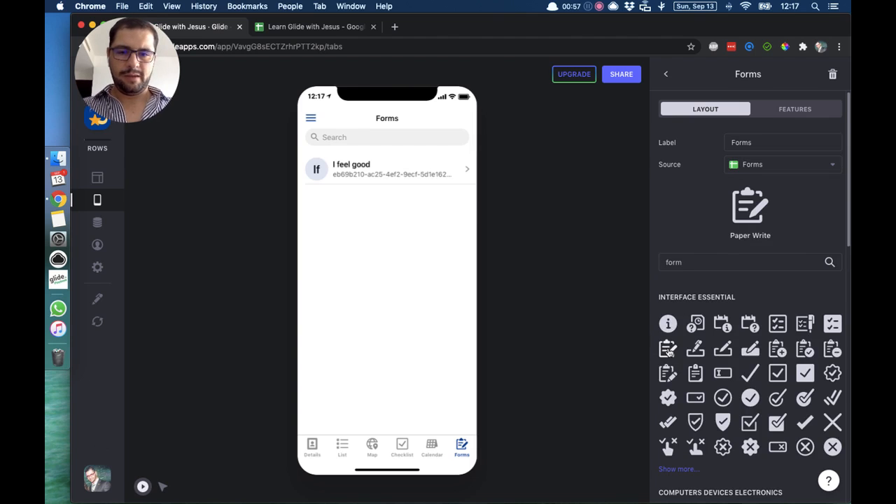
left_click(668, 75)
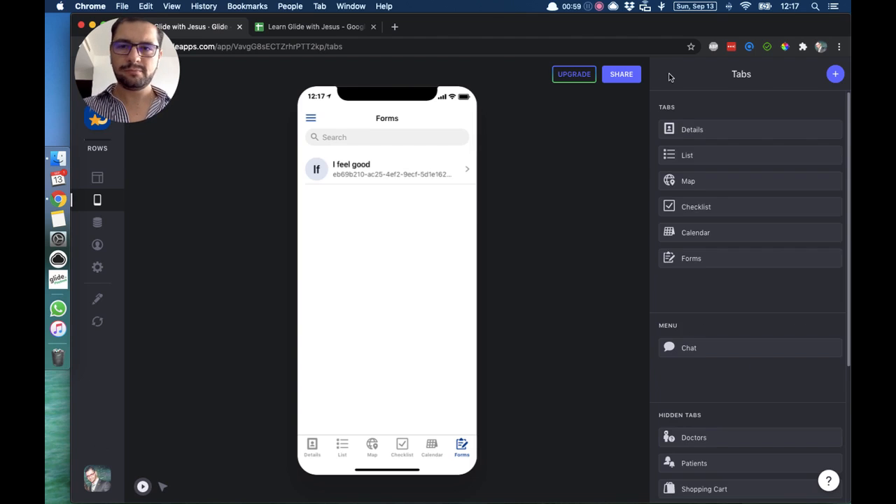
Examine the Forms tab's list layout and the default details screen of its "I feel good" entry
left_click(97, 177)
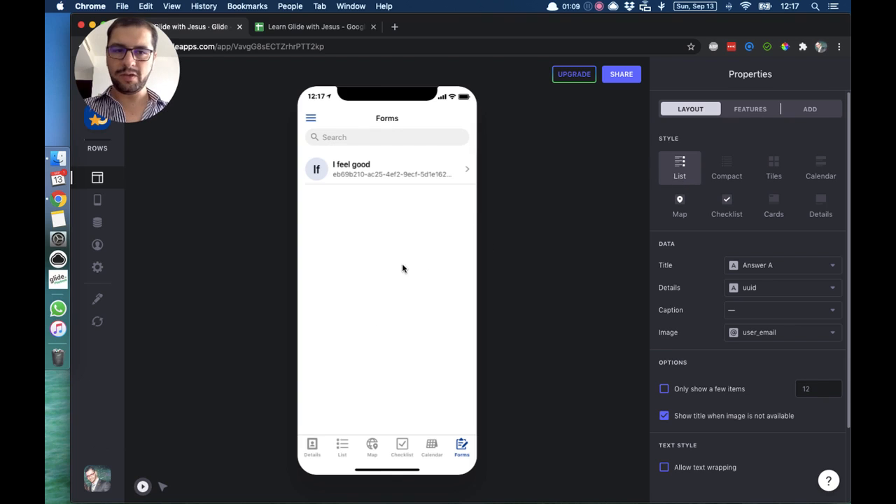
left_click(440, 178)
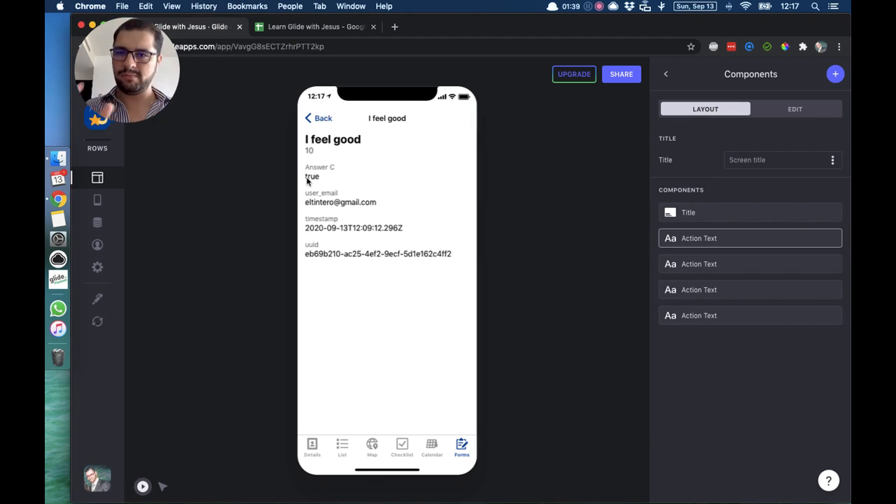
left_click(324, 119)
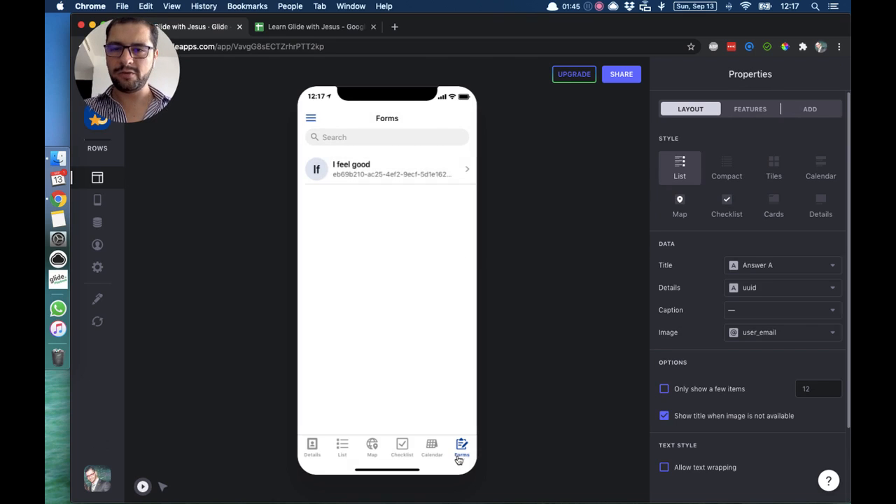
Set the screen title of the "I feel good" entry's details screen to "Form"
left_click(390, 175)
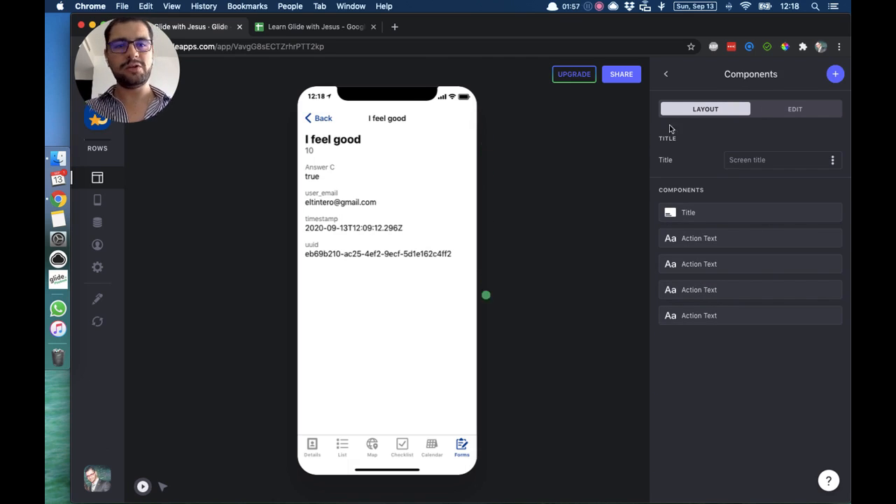
left_click(774, 159)
type("Form")
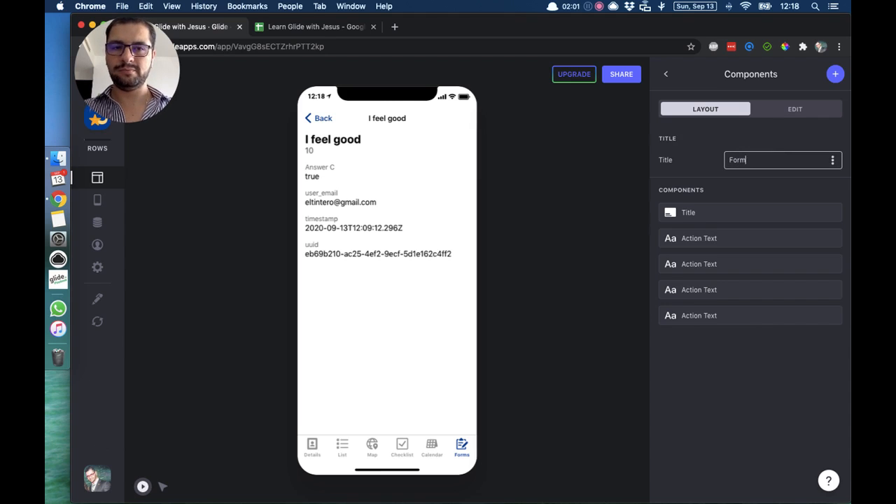
left_click(544, 252)
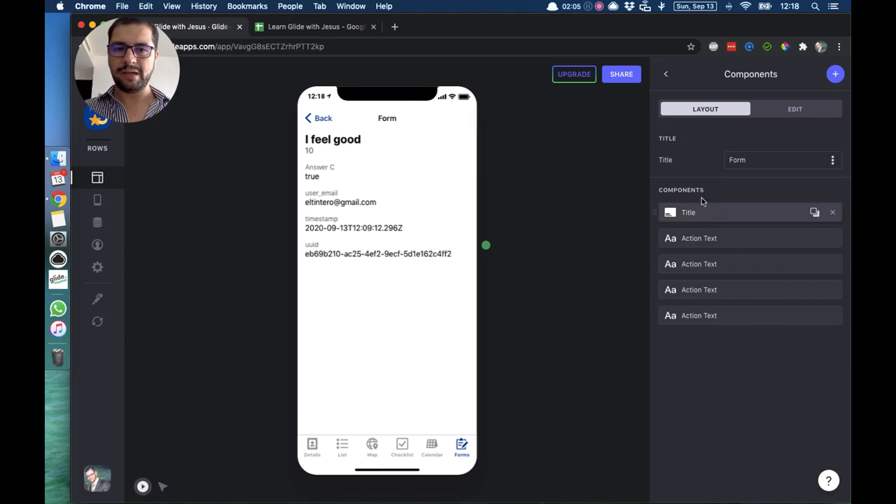
Delete the default Title component and all four Action Text components from the Form details screen
left_click(832, 214)
left_click(832, 213)
left_click(831, 214)
left_click(831, 213)
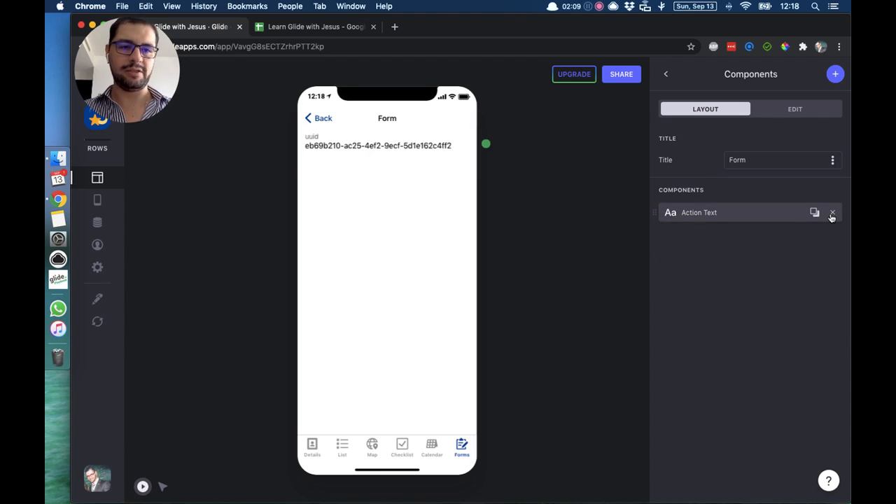
left_click(832, 213)
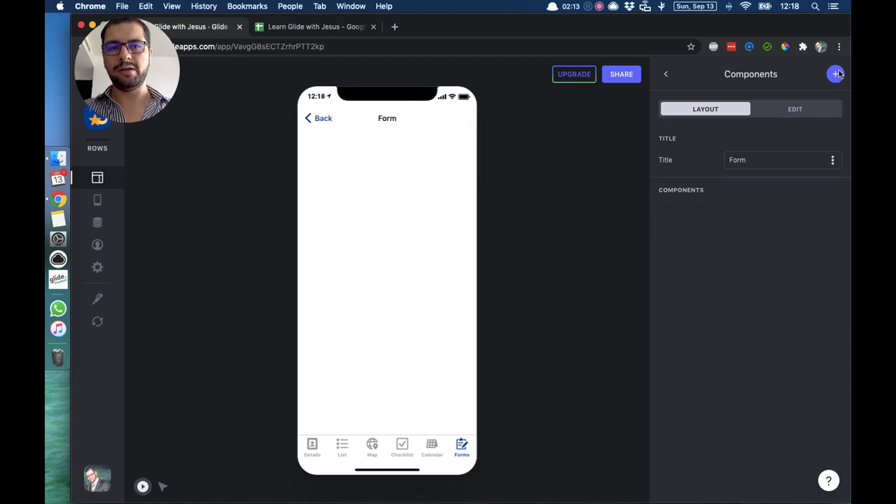
Add a Text component showing Answer A, styled as Headline 2 and centre-aligned
left_click(837, 74)
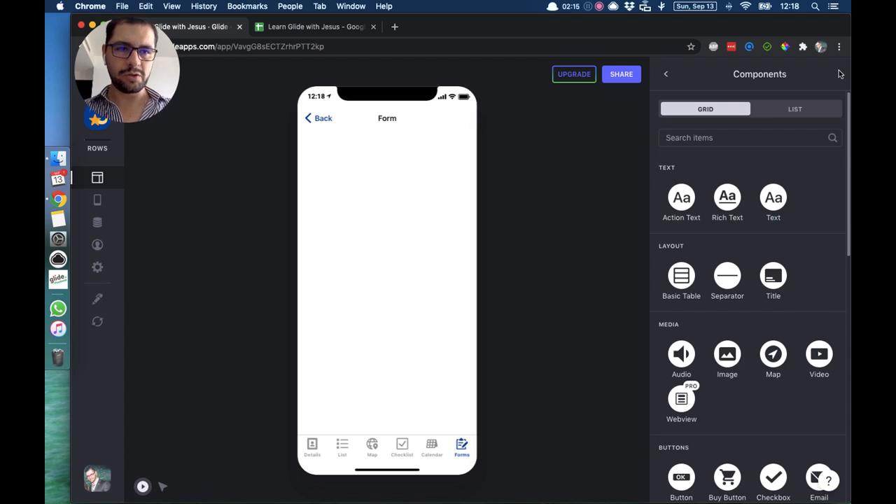
left_click(773, 200)
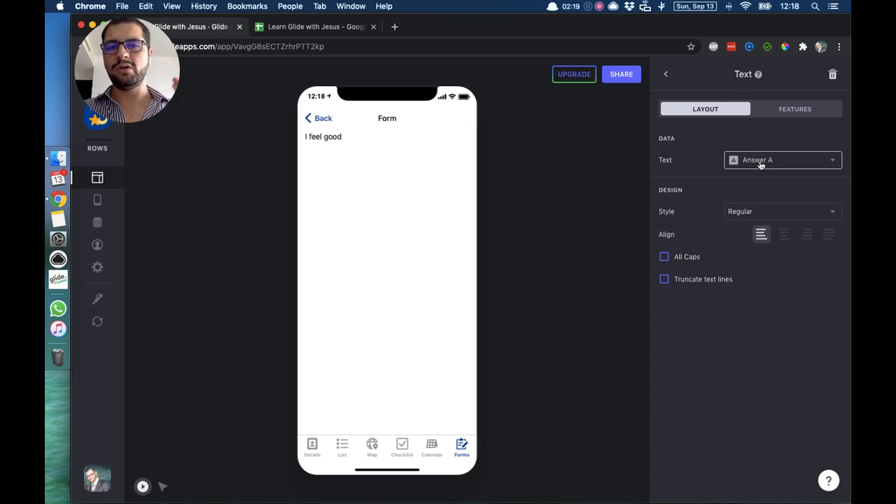
left_click(772, 214)
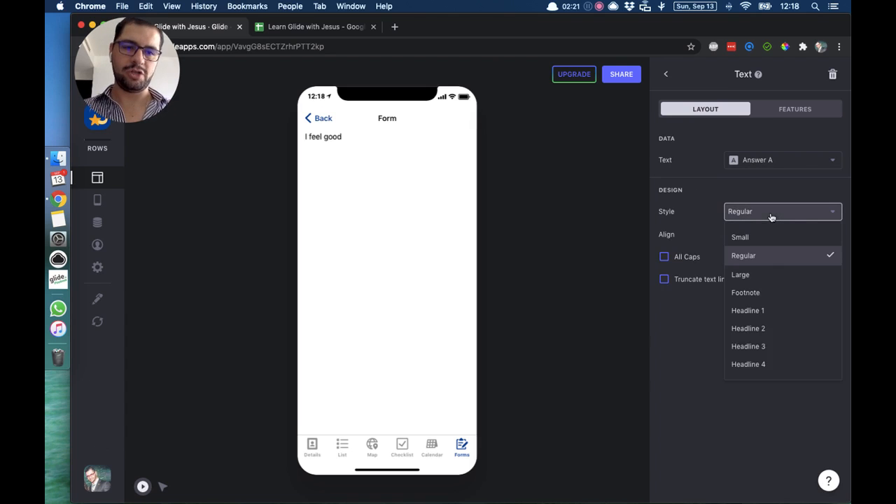
left_click(766, 328)
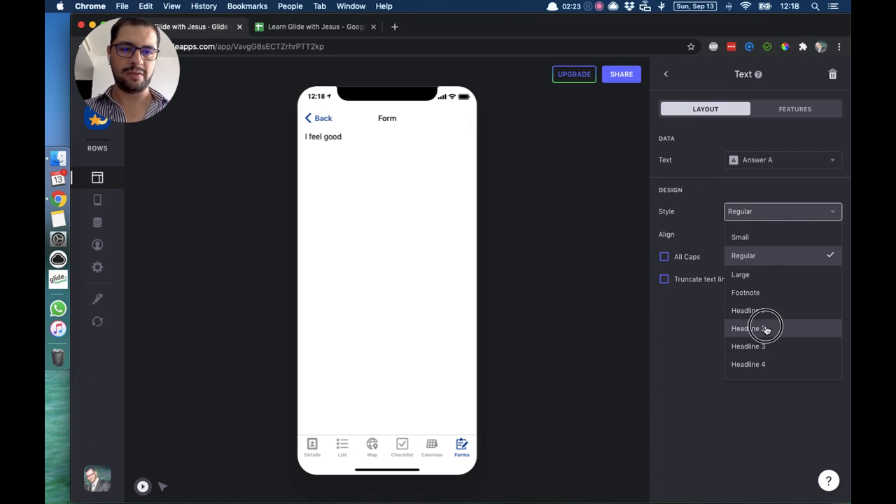
left_click(784, 237)
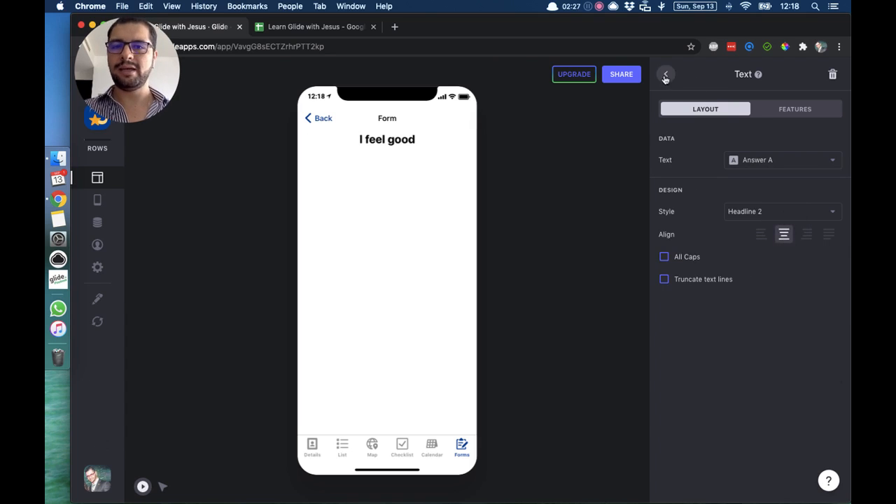
left_click(666, 75)
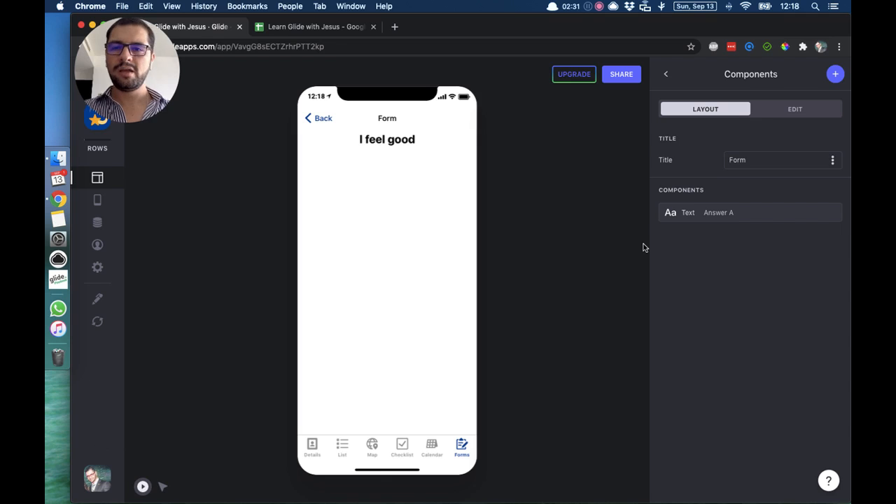
Check the Forms sheet's columns, and add an Action Text component that displays Answer B
left_click(97, 222)
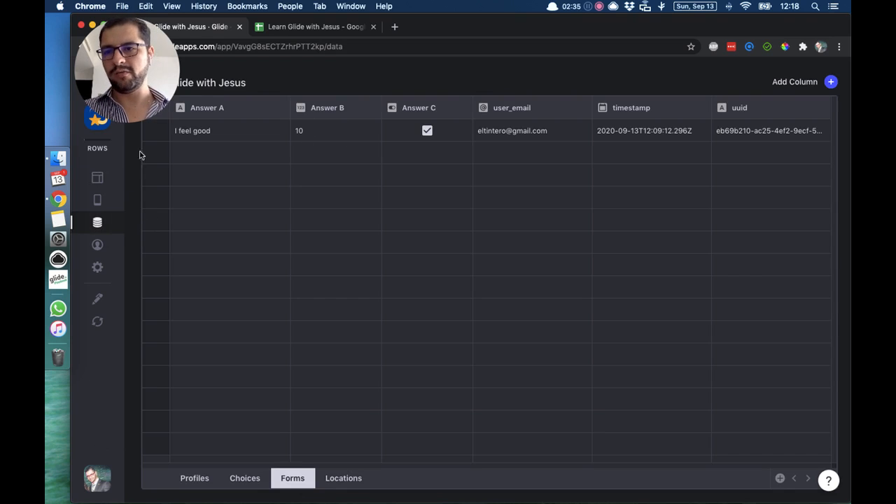
left_click(98, 177)
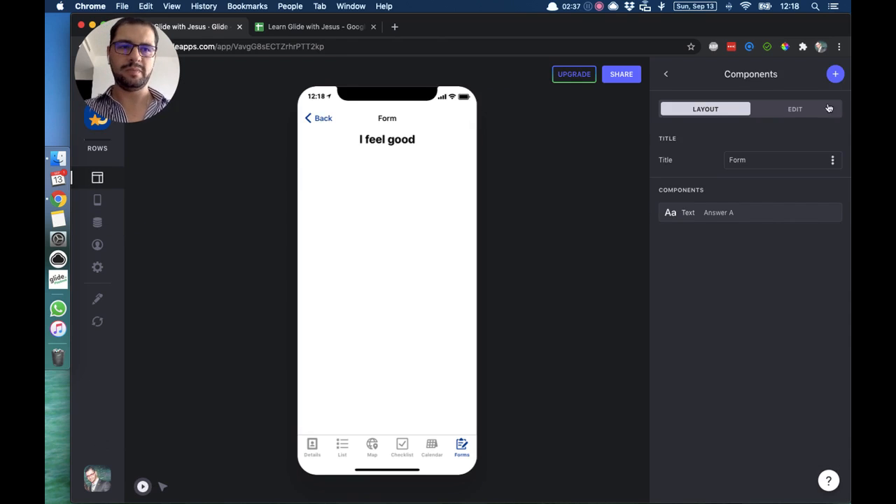
left_click(835, 75)
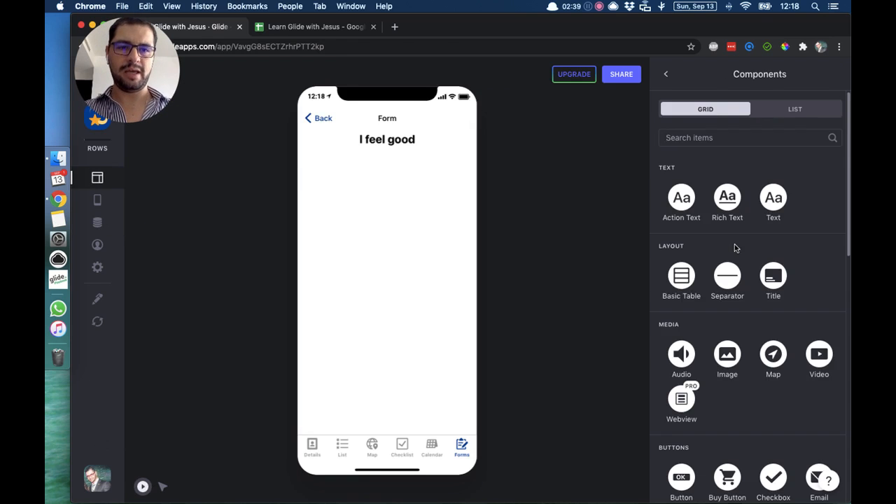
left_click(694, 214)
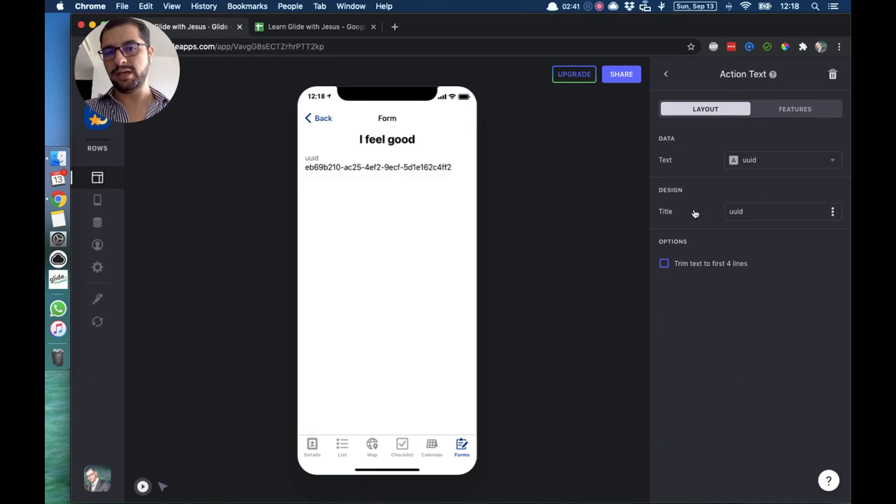
left_click(747, 160)
left_click(731, 255)
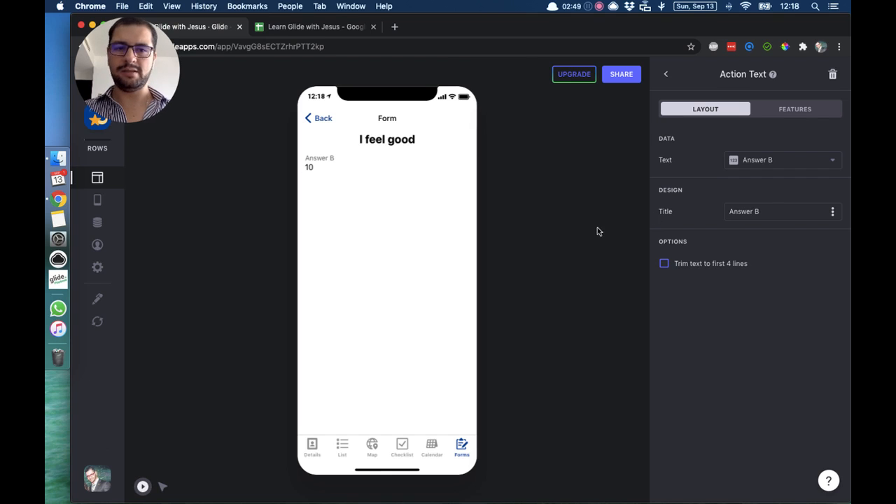
left_click(662, 74)
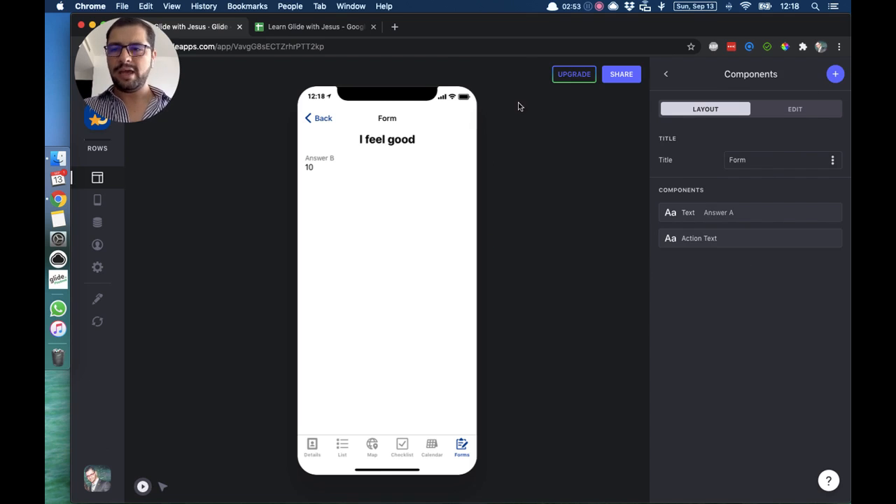
Add a Basic Table component with its row set to Answer C and give it the title "Title"
left_click(836, 74)
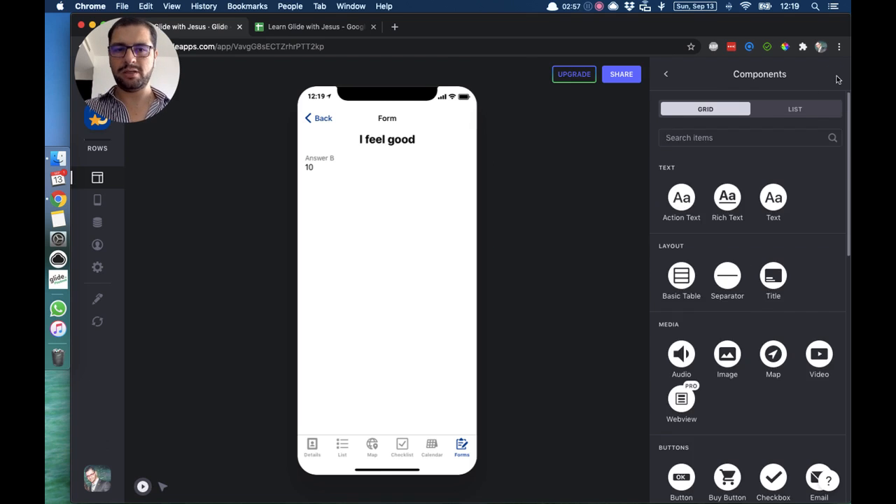
left_click(686, 291)
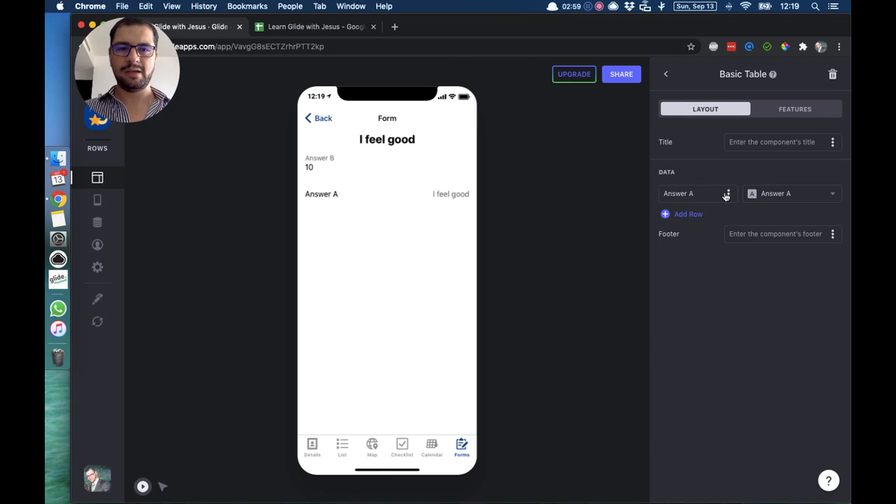
left_click(770, 199)
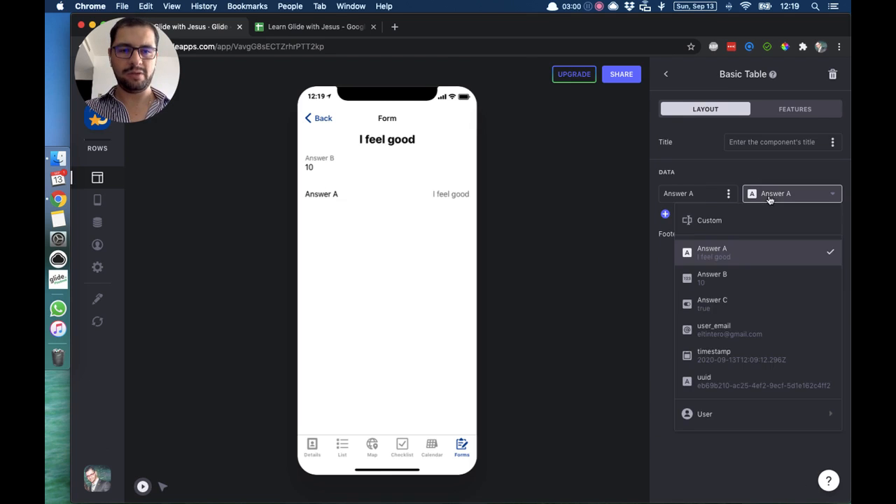
left_click(761, 304)
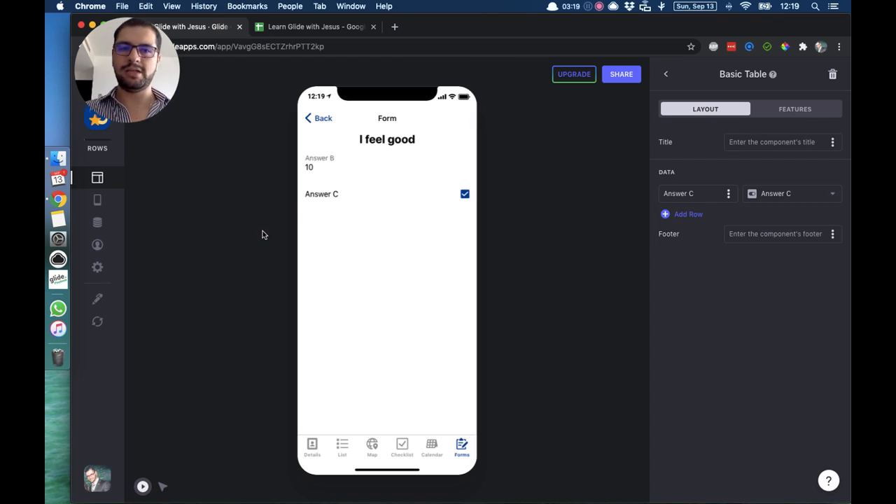
left_click(762, 142)
type("Title")
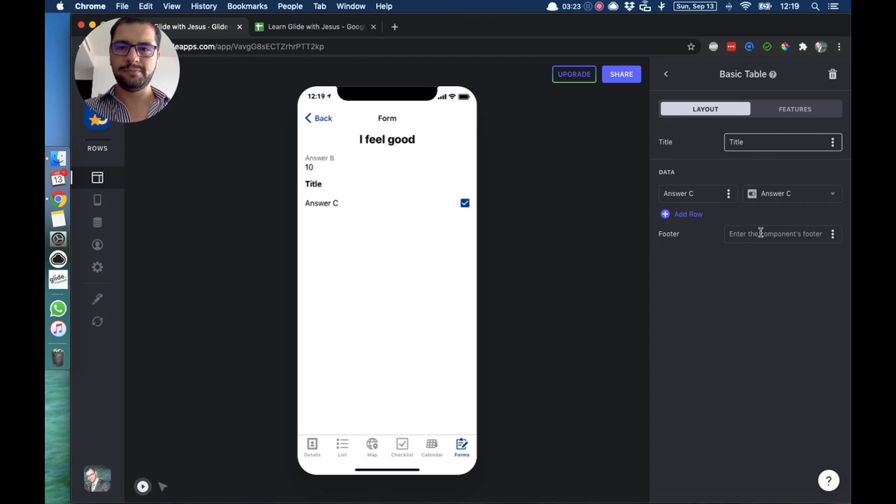
Give the Basic Table the footer text "Footer" and clear its title
left_click(761, 233)
type("Footer")
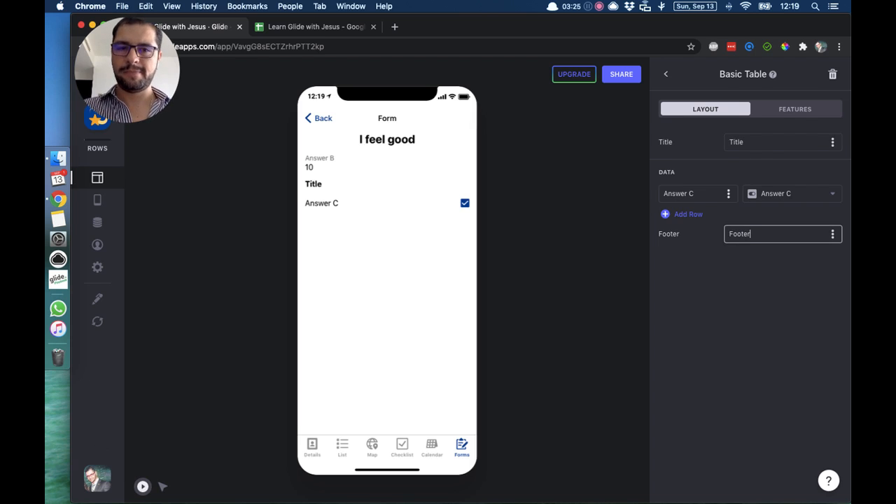
double_click(739, 141)
key("BackSpace")
left_click(665, 74)
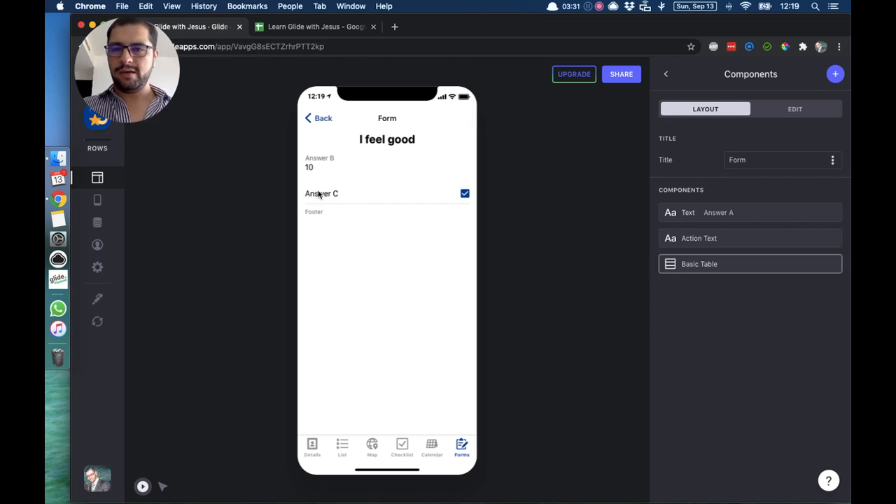
Format the Forms sheet's timestamp column to display Date & Time, with Medium date format and time Without seconds
left_click(98, 224)
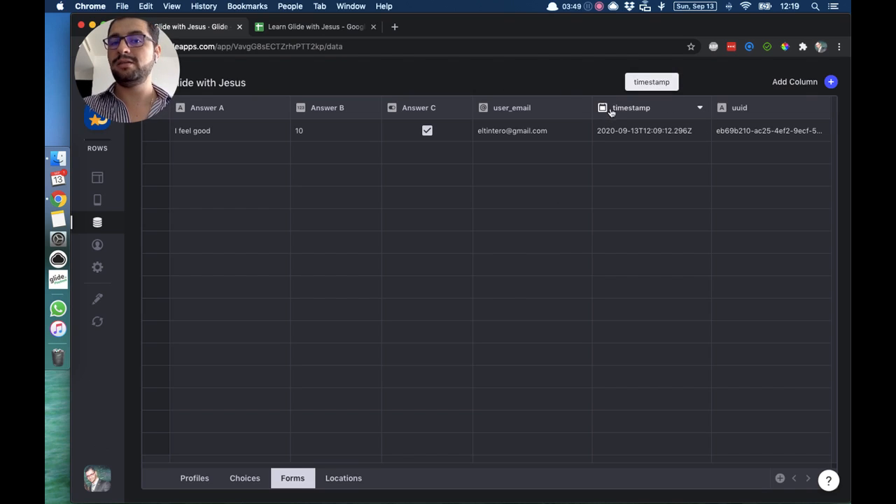
left_click(699, 110)
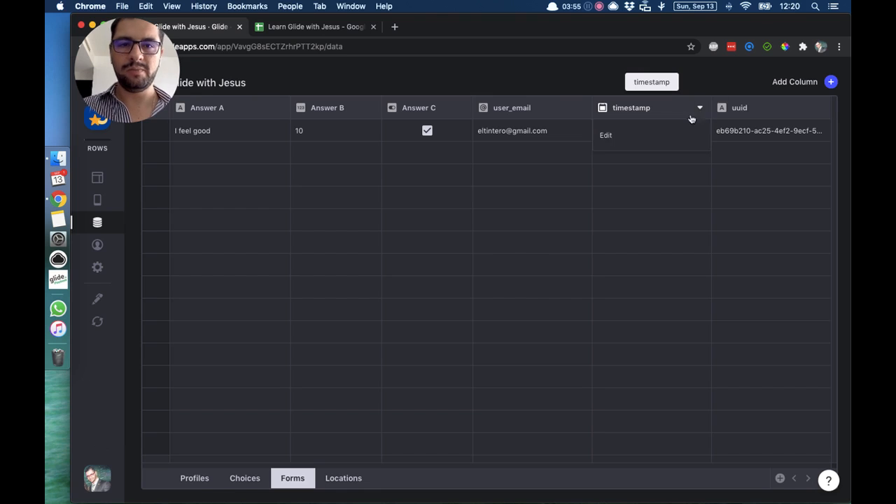
left_click(651, 134)
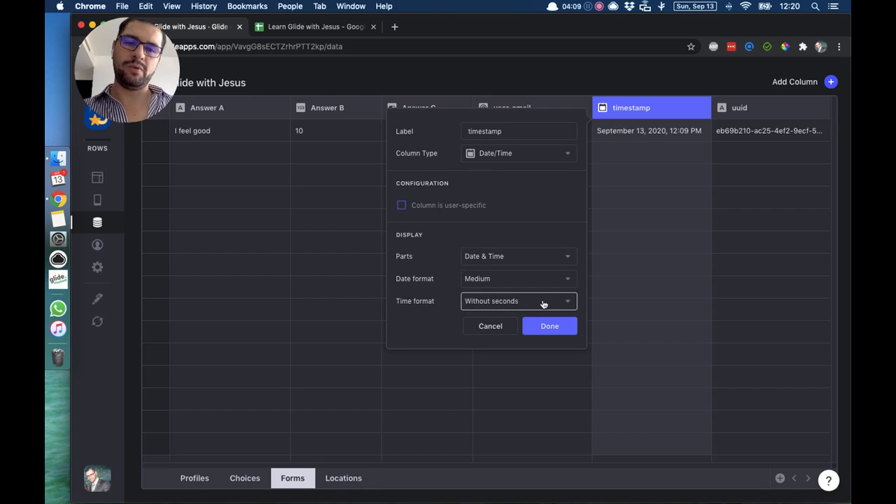
left_click(514, 253)
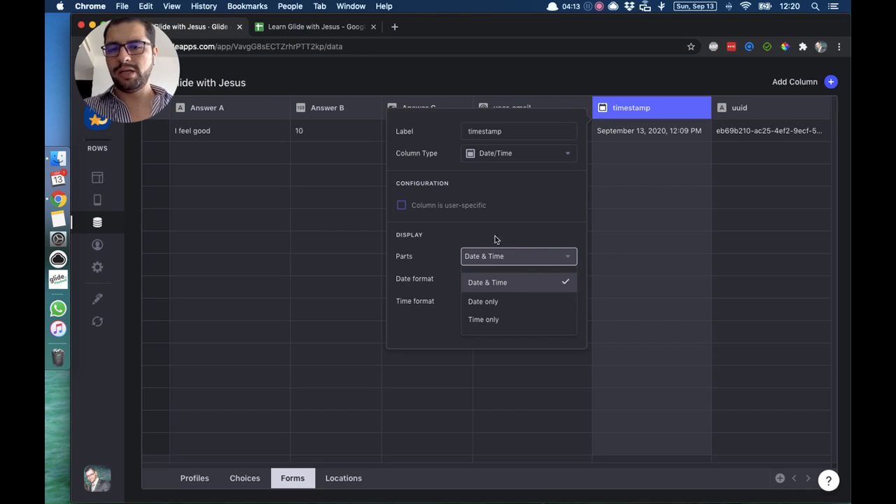
left_click(483, 280)
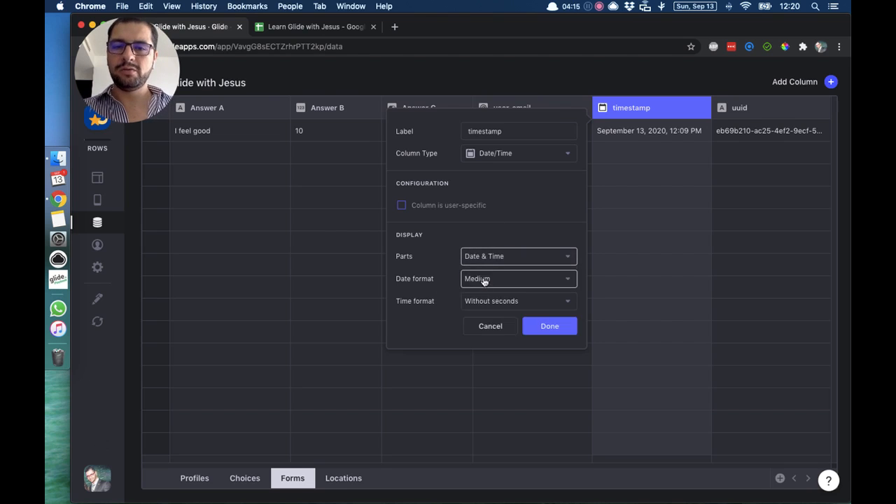
left_click(485, 280)
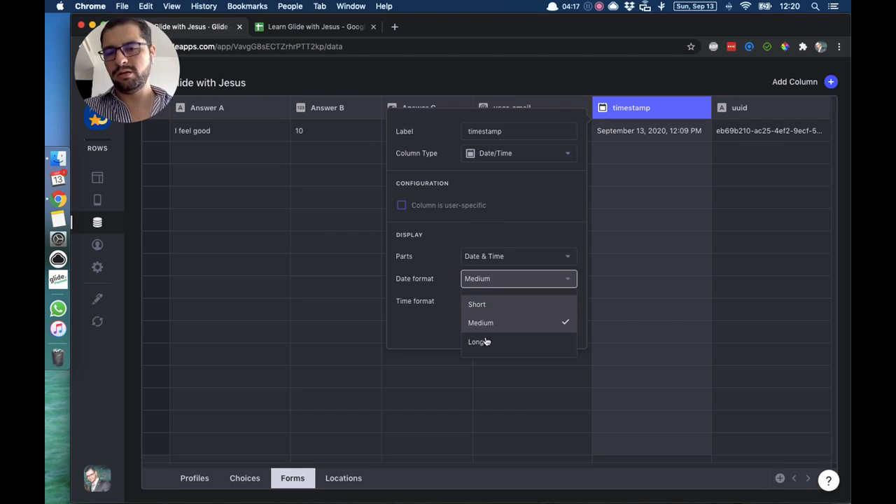
left_click(483, 278)
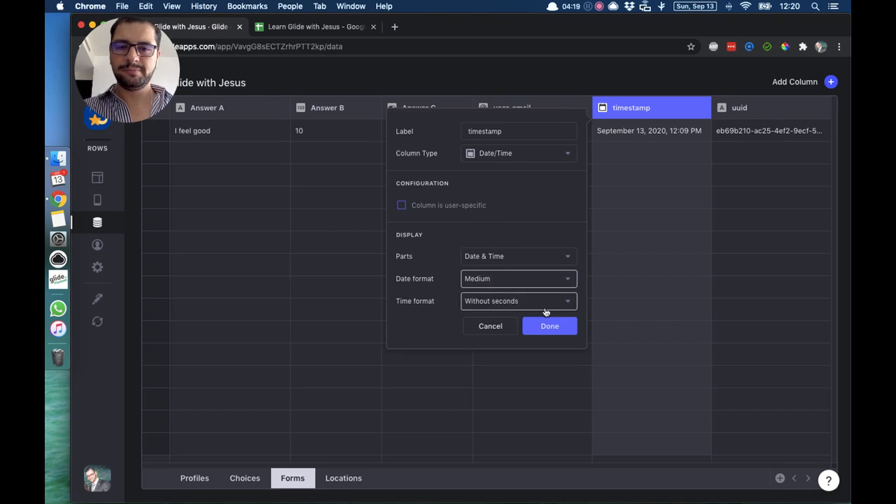
left_click(551, 325)
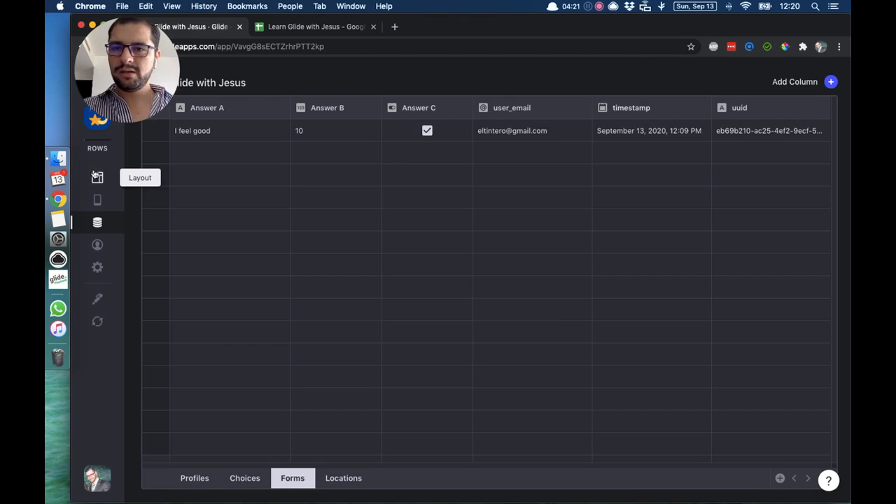
Add a second row to the Basic Table that shows the timestamp column under the label "Date"
left_click(95, 177)
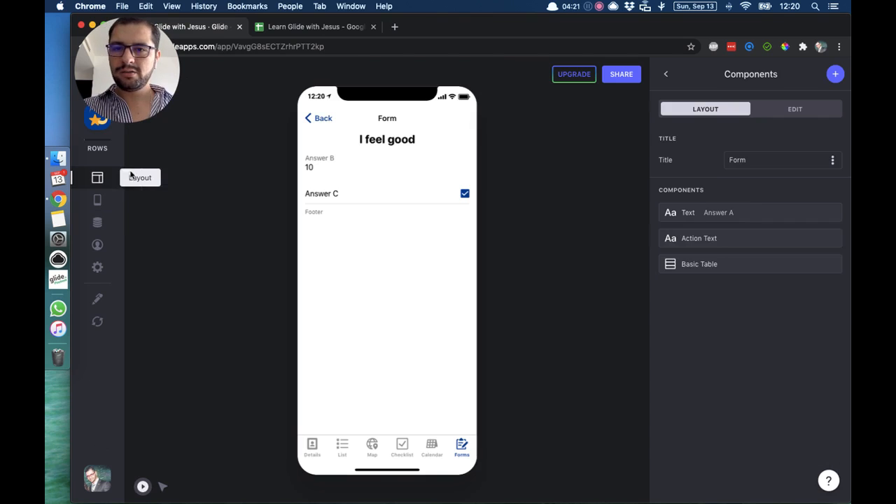
left_click(744, 262)
left_click(677, 217)
left_click(774, 216)
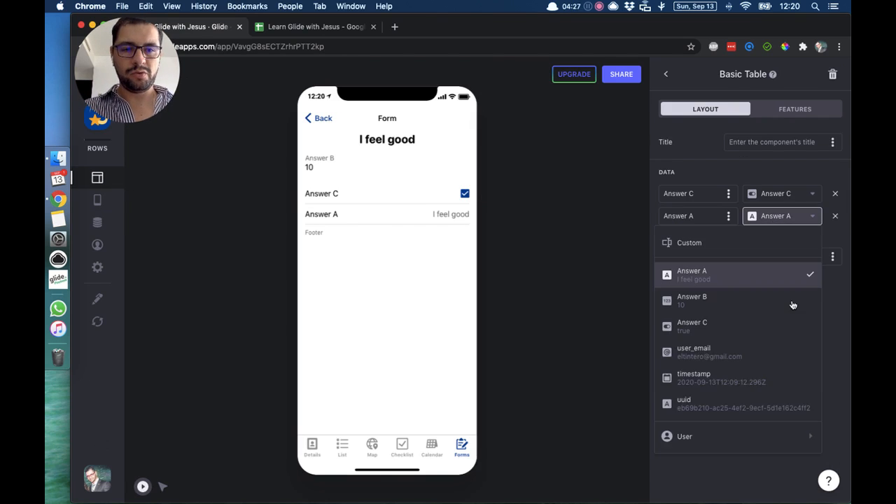
left_click(792, 375)
left_click(683, 216)
key("super+a")
type("Date")
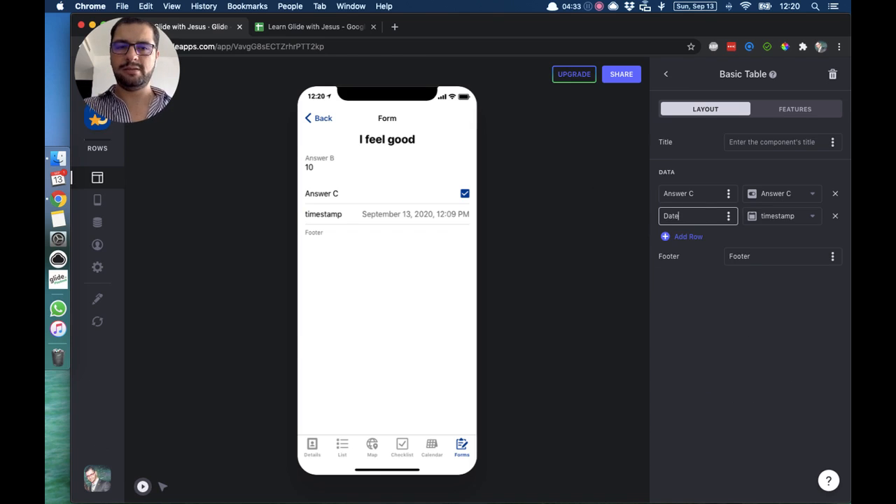
left_click(693, 367)
left_click(666, 75)
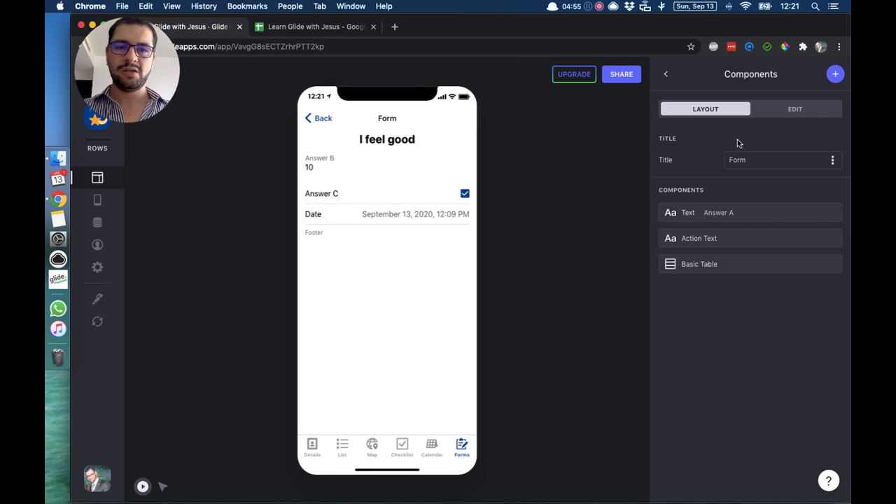
Allow users to edit the form entry on the condition that user_email is signed-in user
left_click(660, 74)
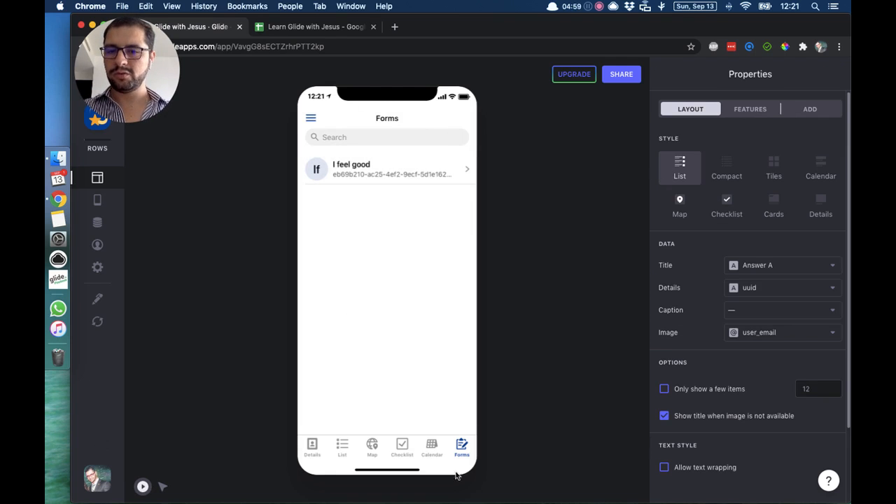
left_click(397, 175)
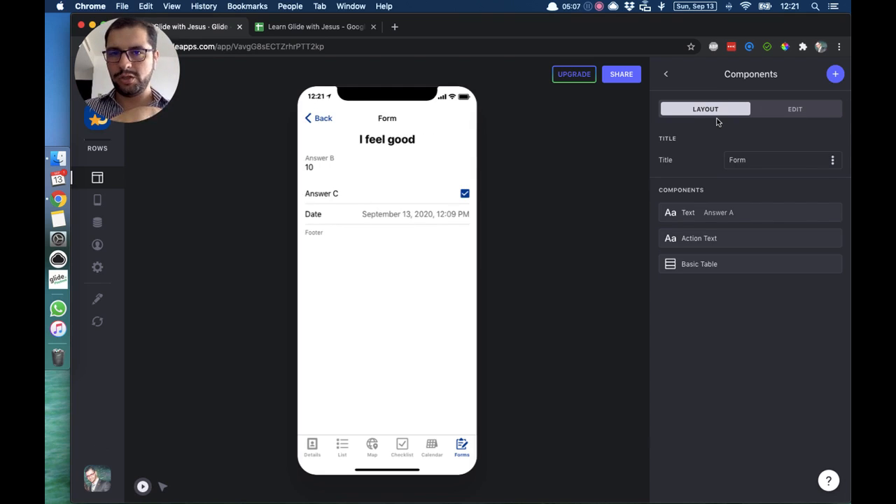
left_click(790, 111)
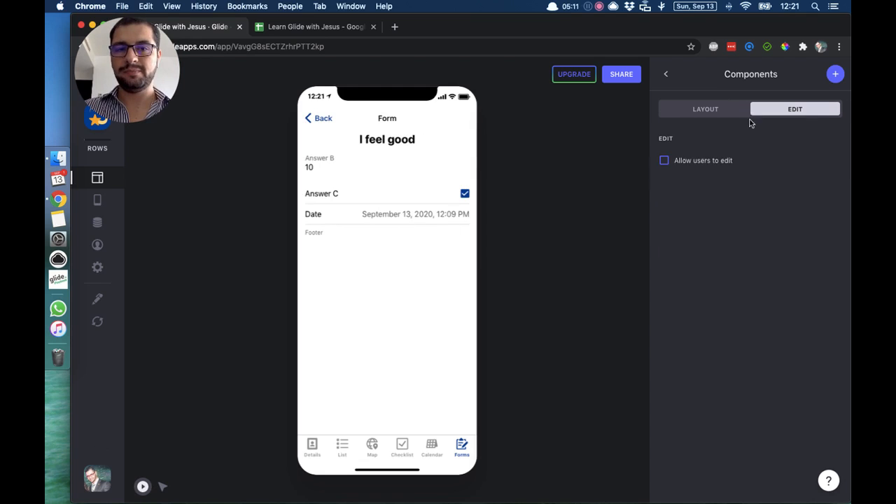
left_click(695, 162)
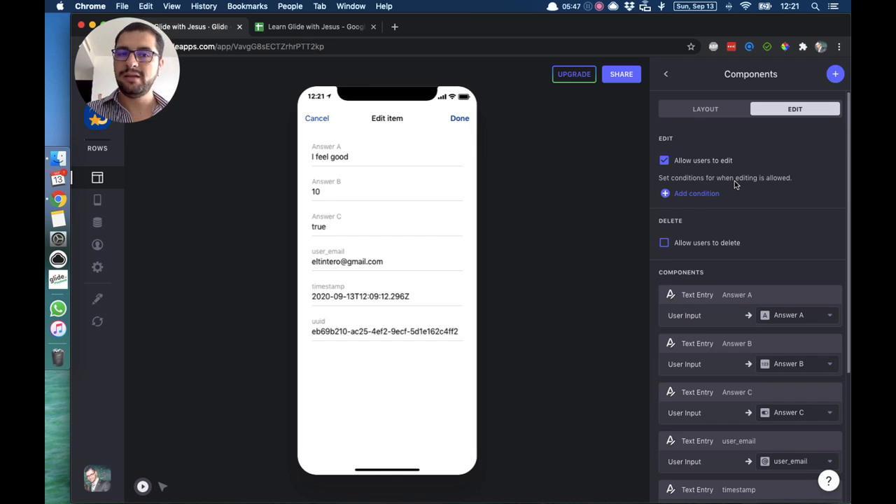
left_click(684, 195)
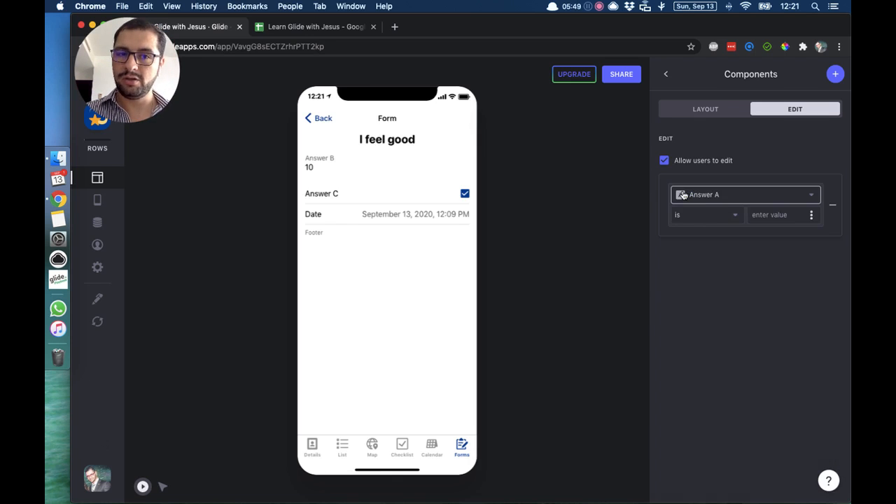
left_click(726, 203)
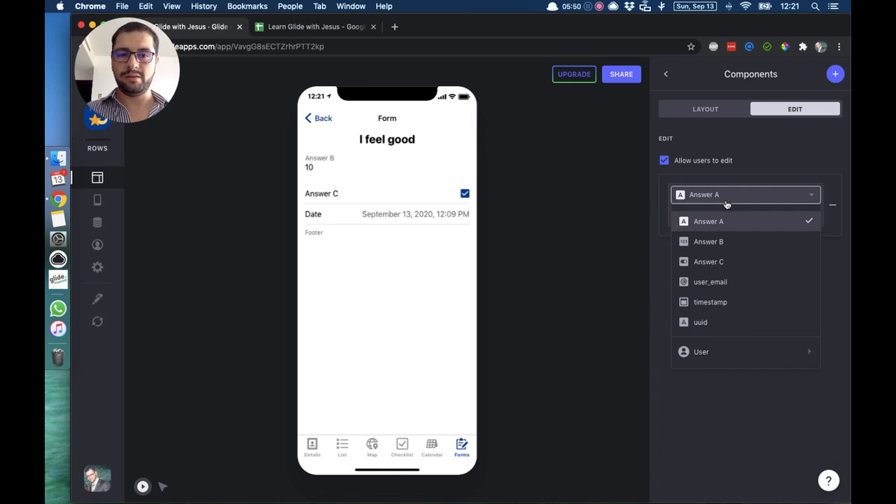
left_click(719, 282)
left_click(692, 217)
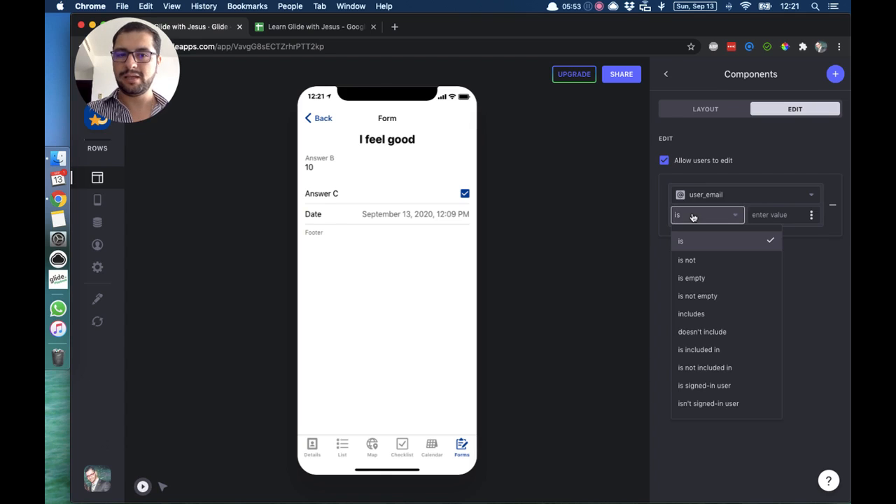
left_click(724, 386)
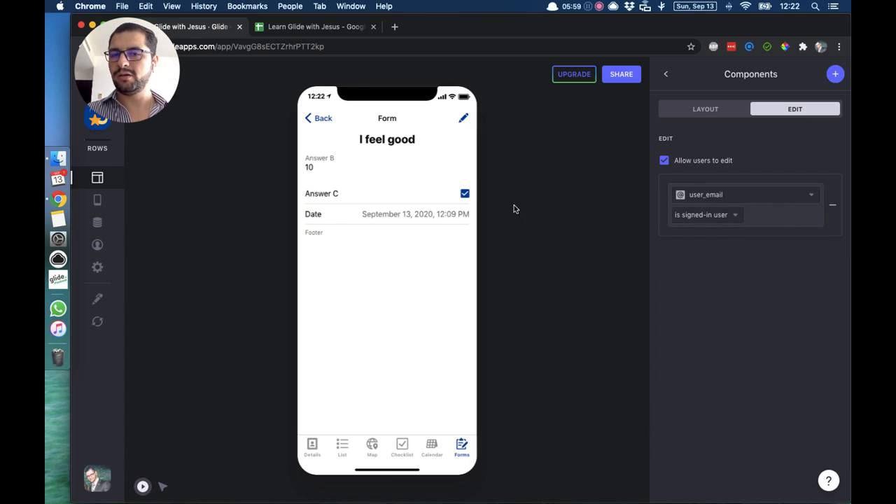
Compare the preview user's e-mail with the Forms sheet's user_email column, and review the editing condition on the details screen
left_click(97, 247)
left_click(220, 277)
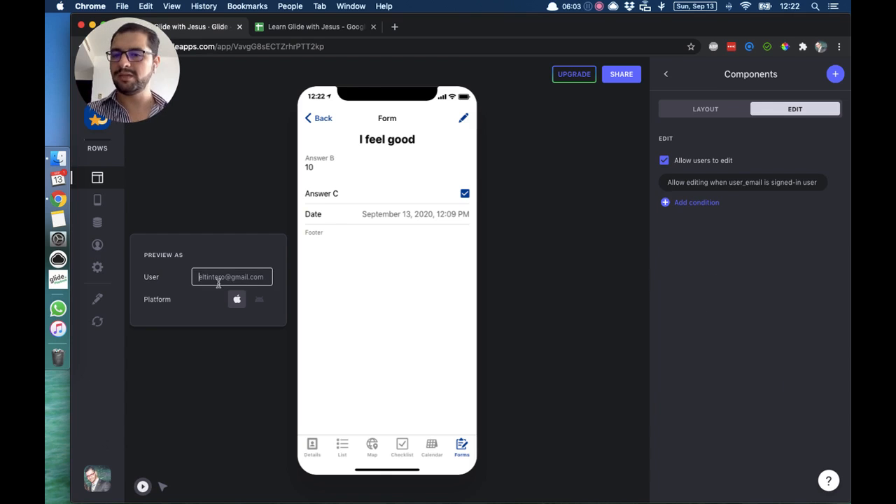
left_click(420, 277)
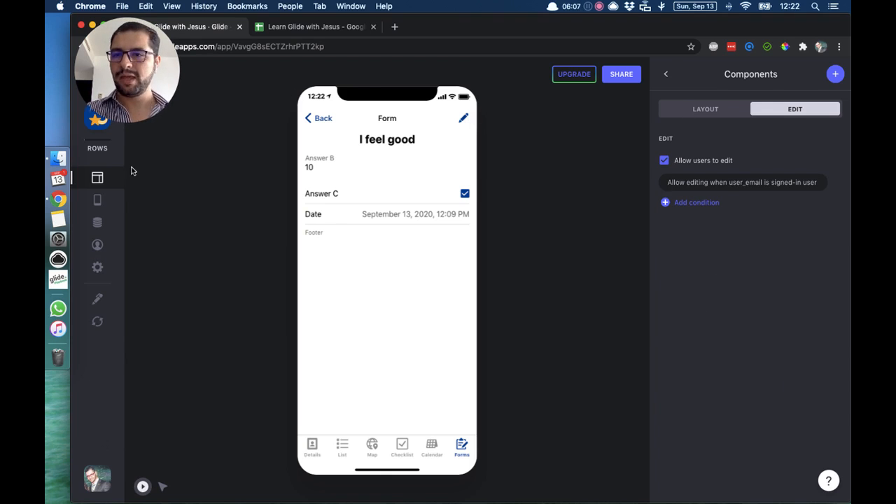
left_click(98, 222)
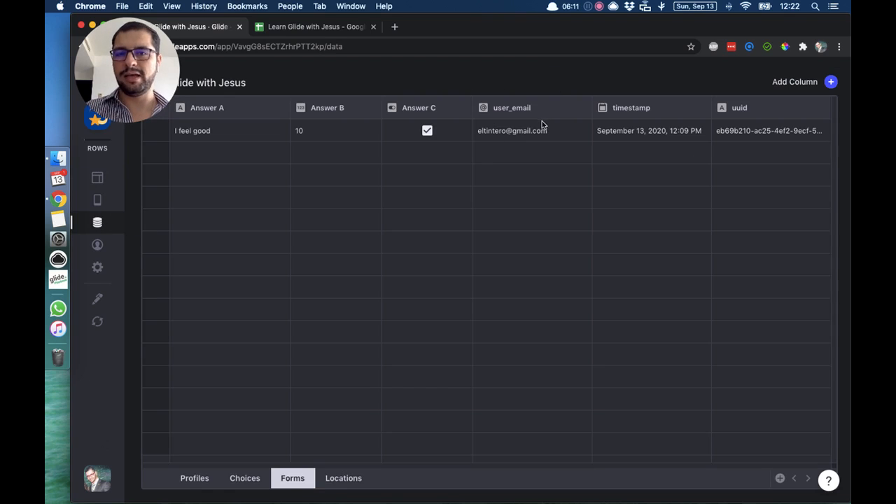
left_click(97, 177)
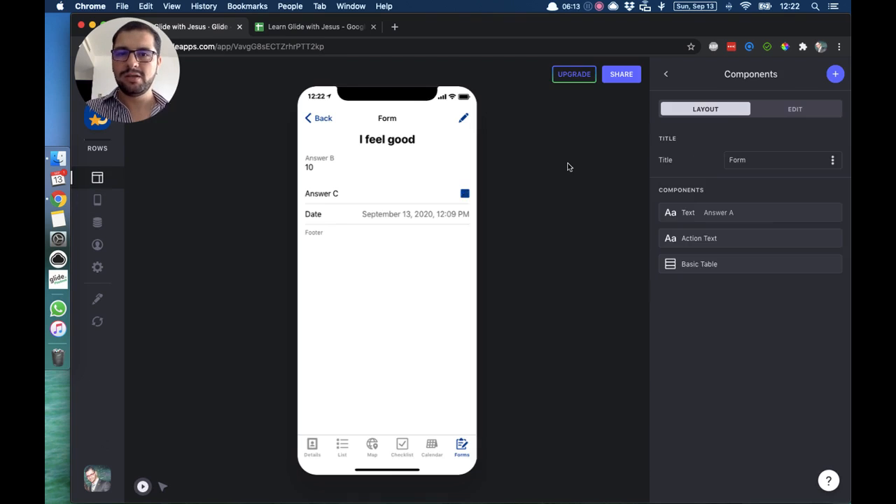
left_click(794, 109)
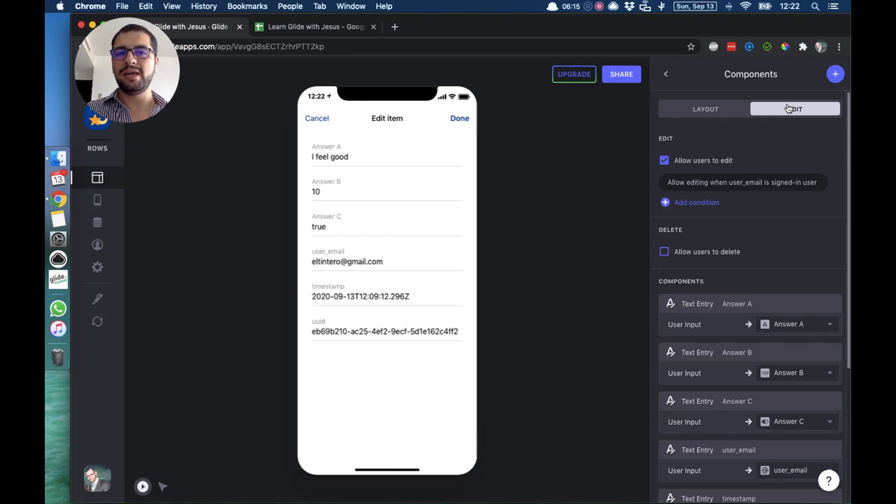
left_click(714, 183)
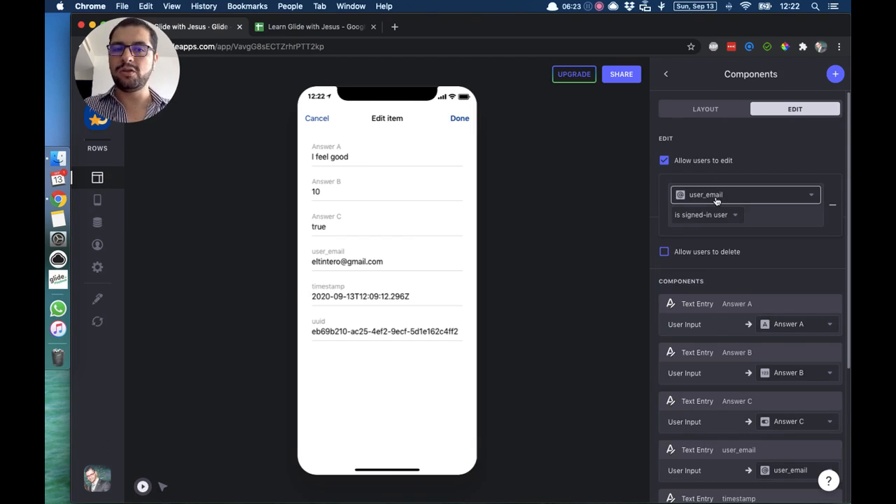
left_click(628, 219)
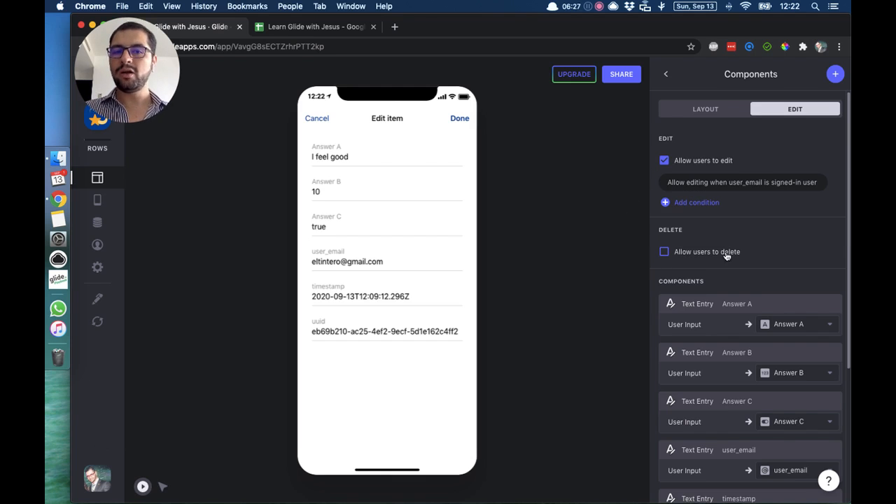
Allow users to delete the entry on the condition that user_email is signed-in user, and close the preview's edit form
left_click(664, 252)
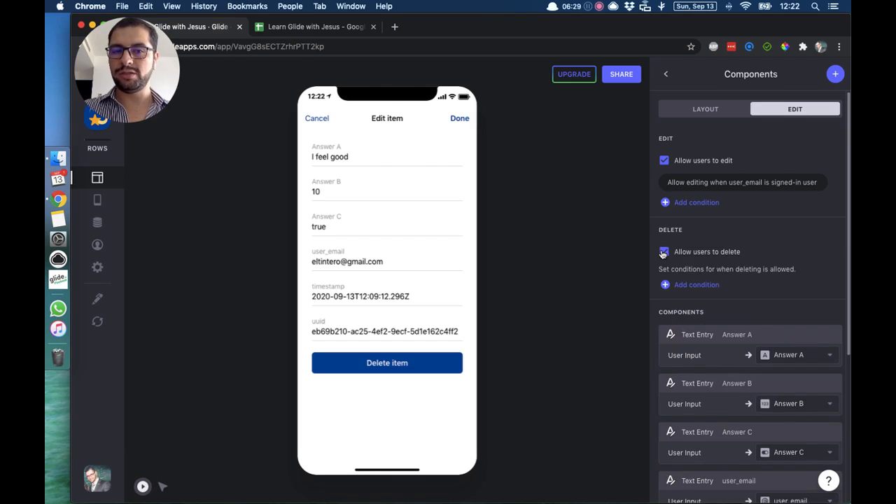
left_click(706, 285)
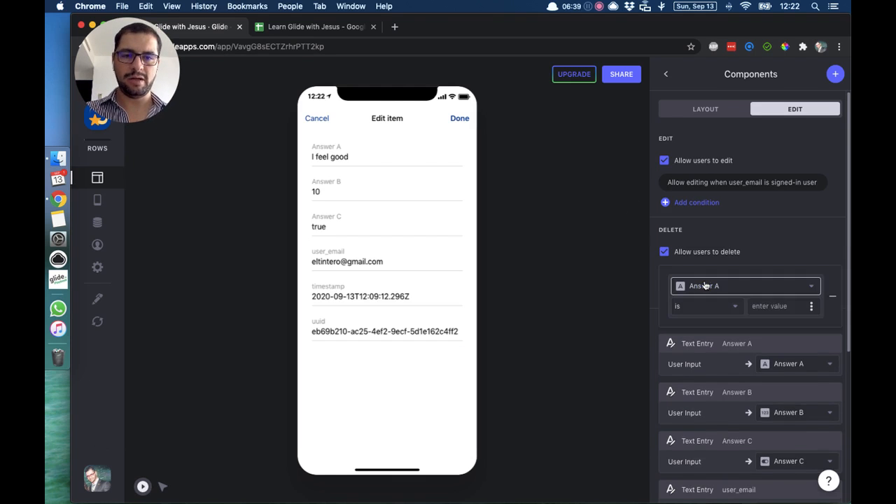
left_click(705, 285)
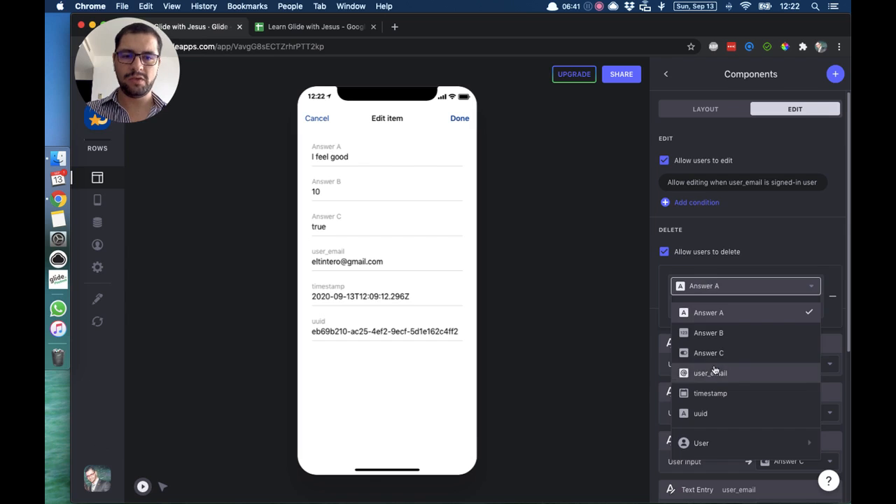
left_click(715, 371)
left_click(700, 308)
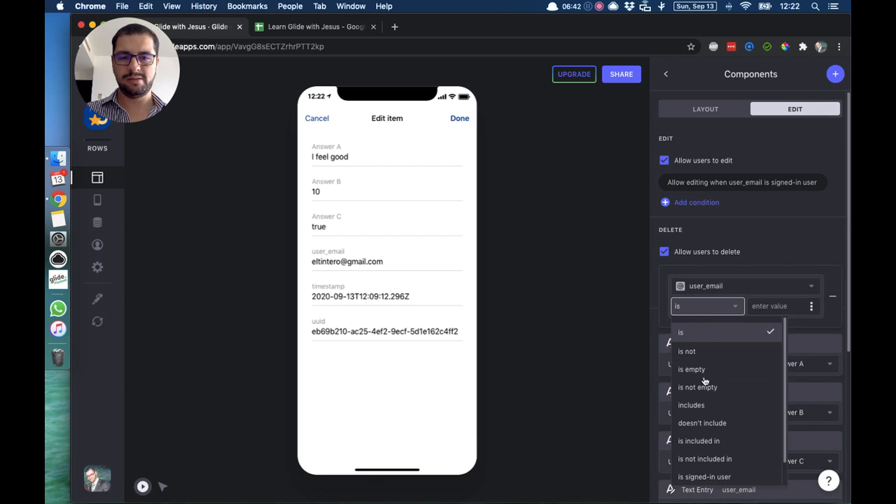
left_click(728, 476)
left_click(602, 290)
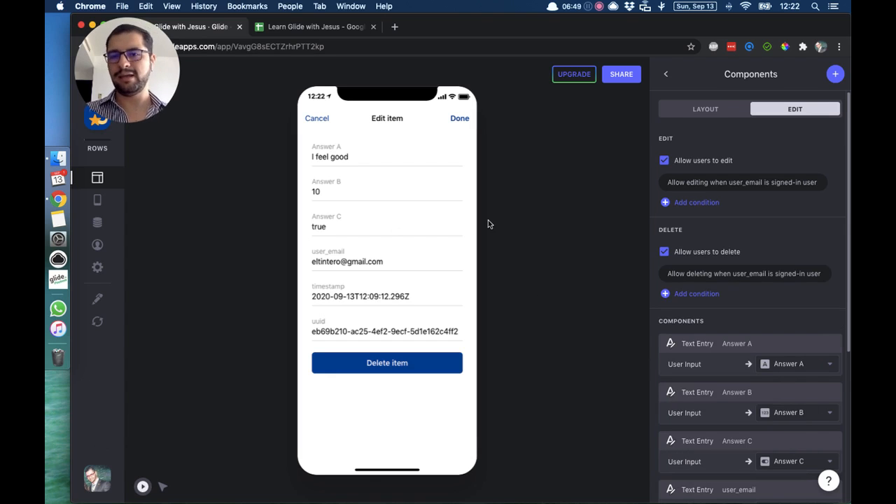
left_click(460, 119)
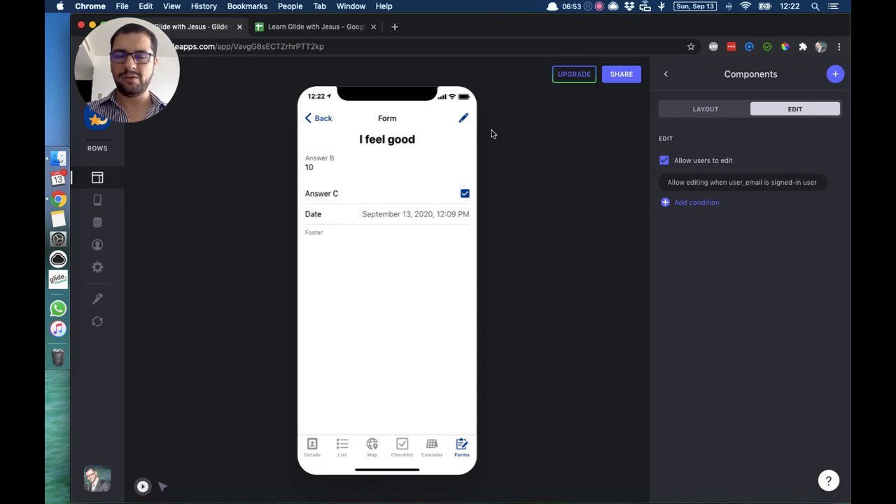
Open the preview's edit form and remove the user_email and uuid text entries from it
left_click(462, 123)
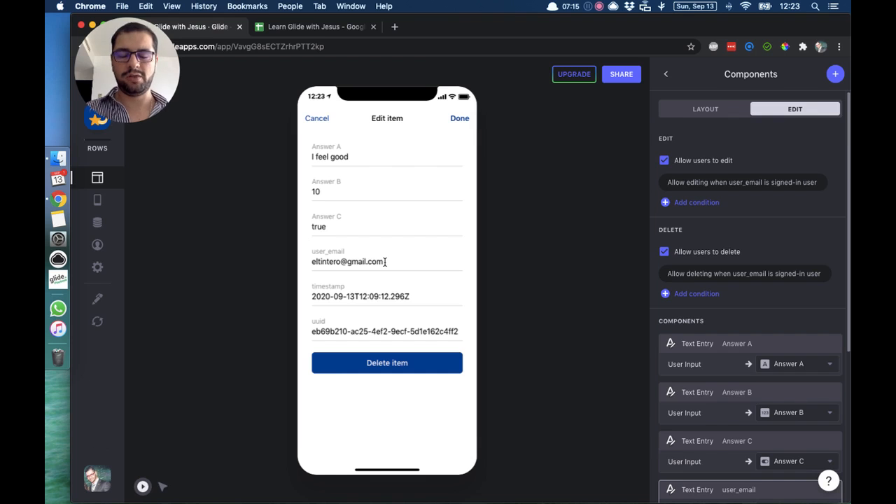
scroll(759, 283, "down", 3)
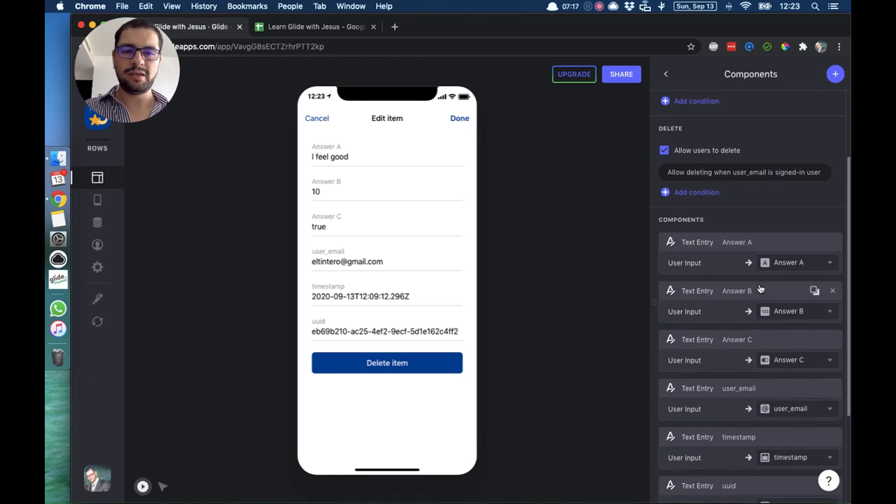
scroll(717, 467, "down", 3)
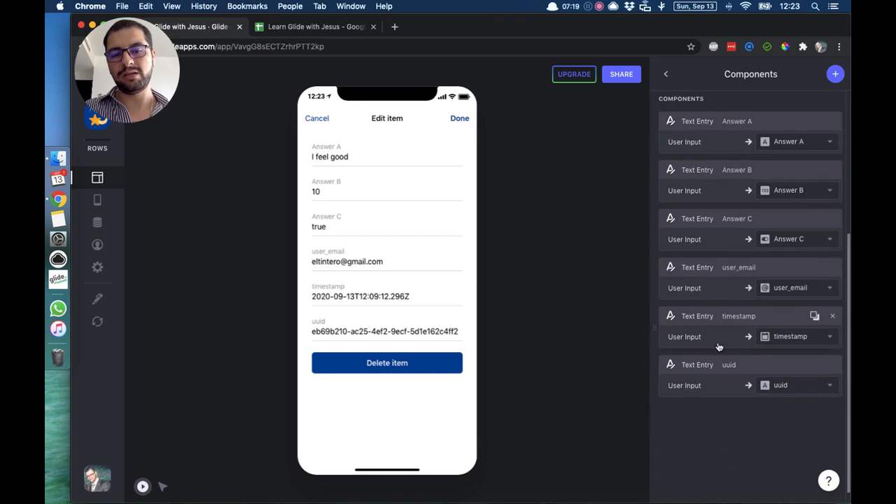
scroll(717, 347, "down", 2)
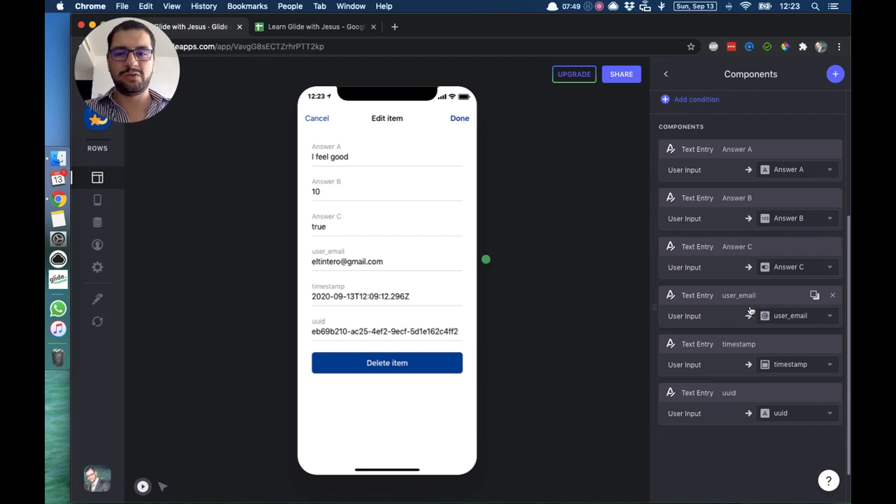
left_click(833, 295)
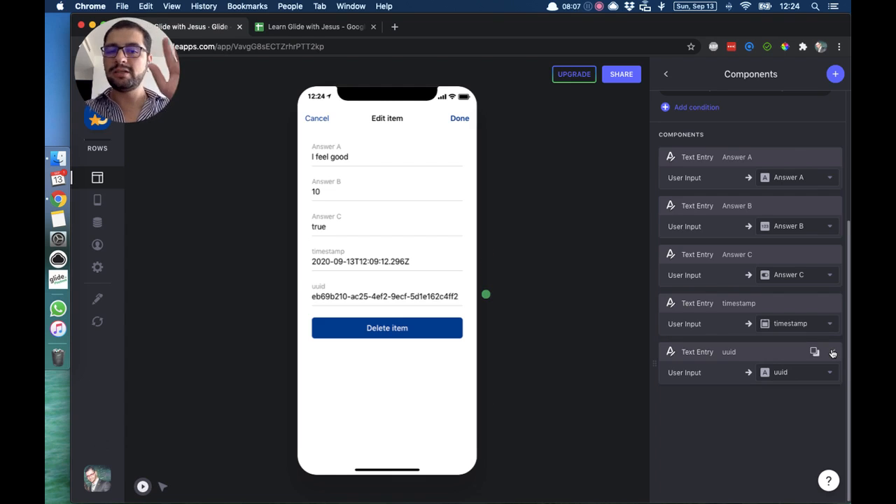
left_click(832, 352)
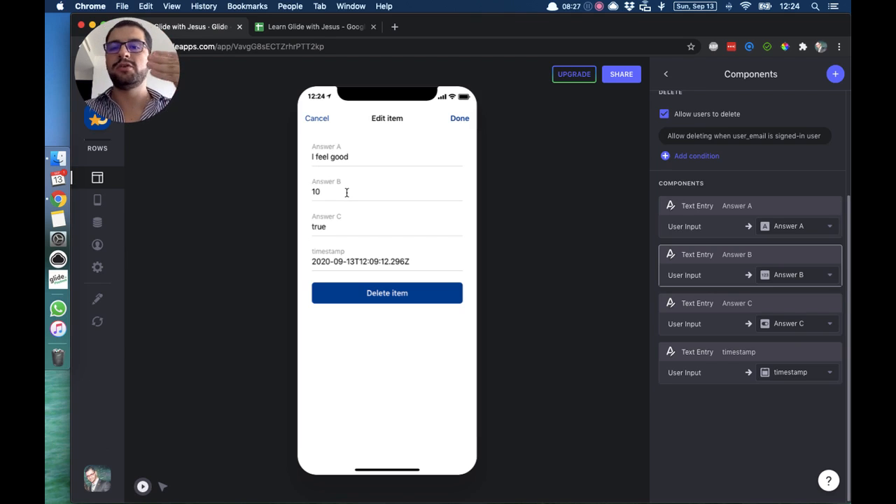
Remove the Answer B, Answer C and timestamp text entries from the edit form, keeping only Answer A
left_click(315, 191)
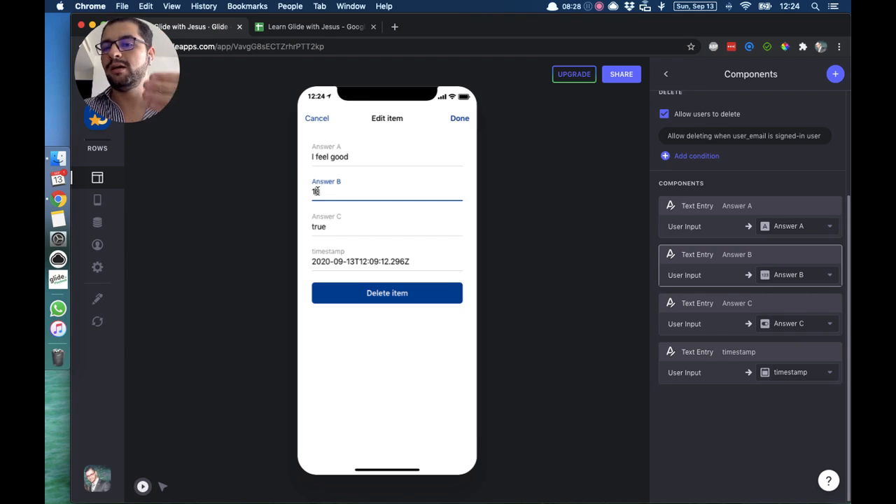
left_click(329, 226)
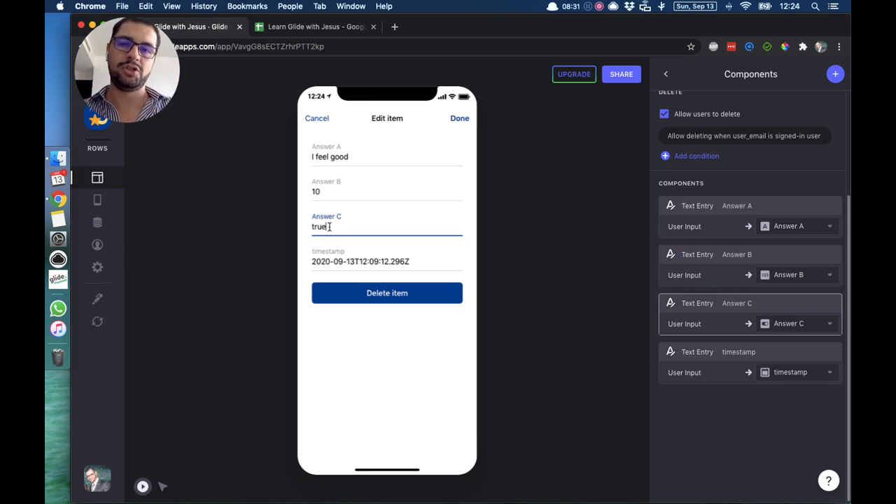
left_click(344, 260)
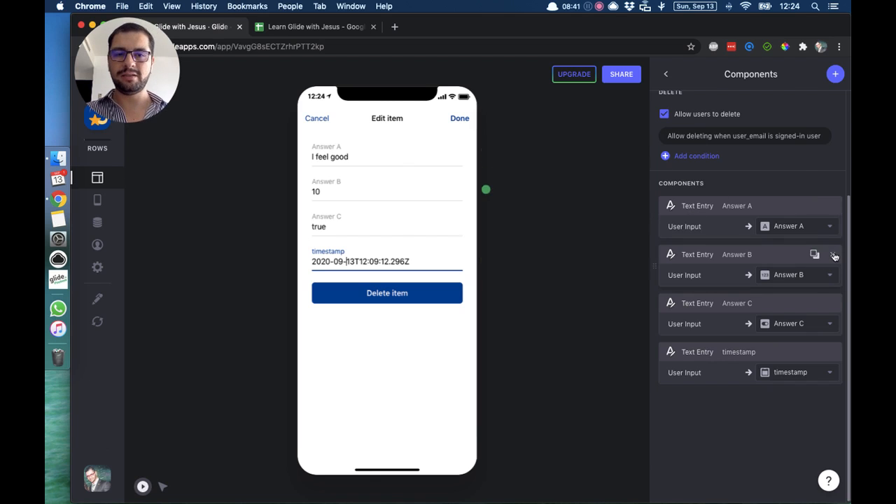
left_click(834, 257)
left_click(833, 304)
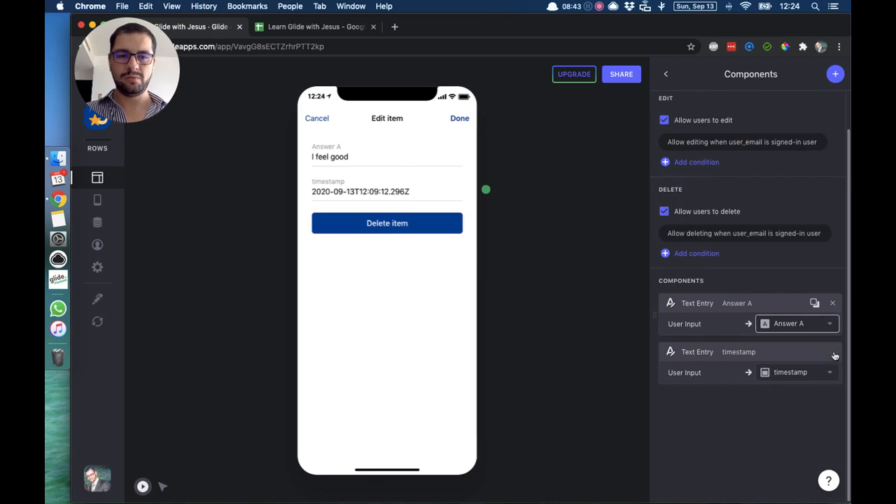
left_click(833, 353)
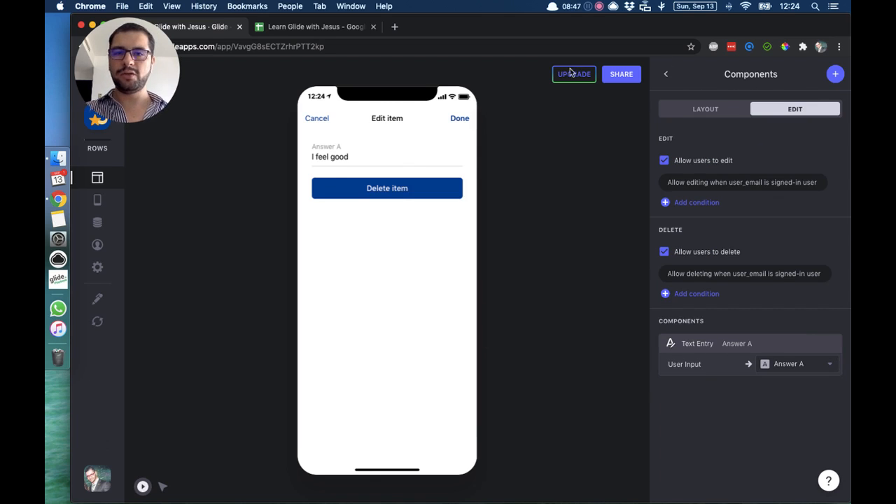
Add a Number Entry component for the Answer B column to the edit form and title it "Add your phone number"
left_click(836, 75)
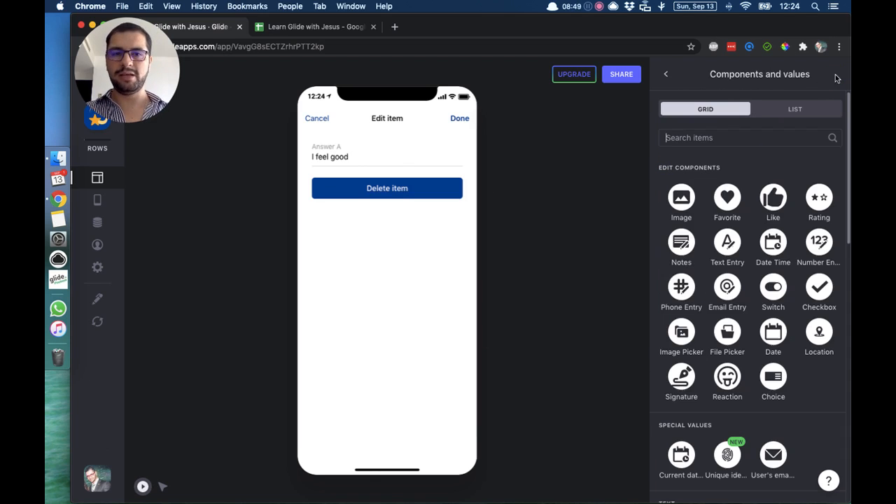
left_click(819, 245)
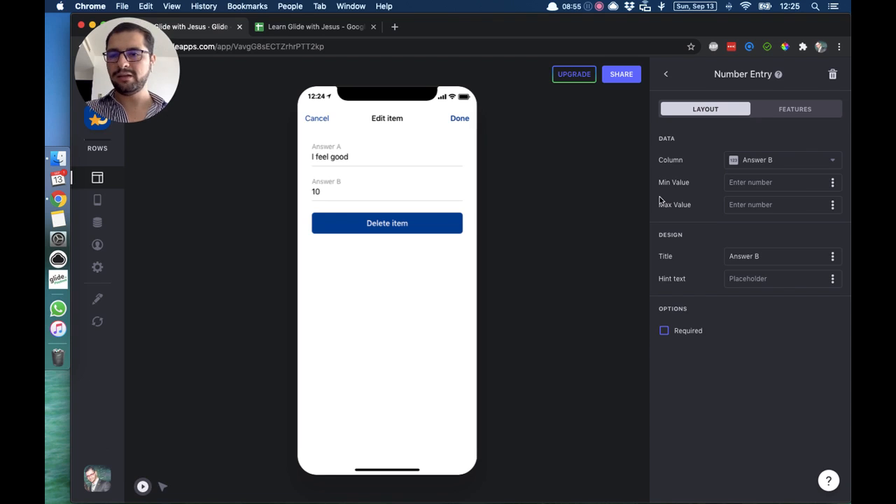
triple_click(767, 256)
type("Add y")
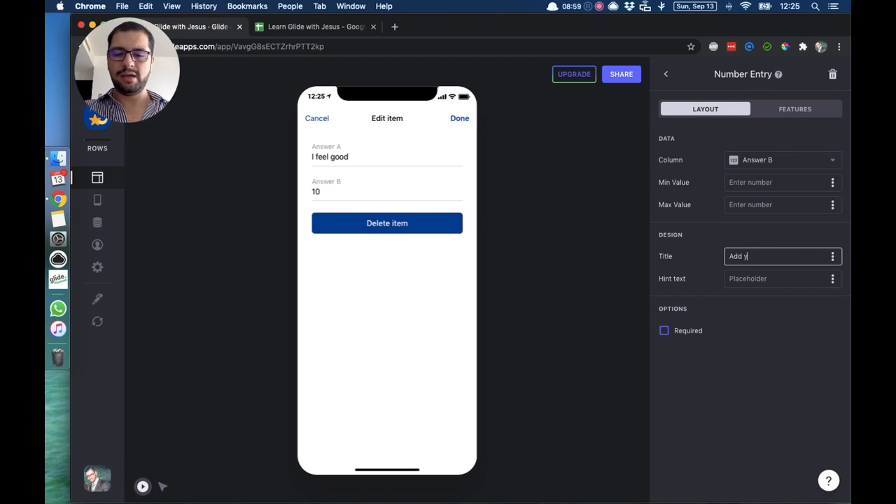
type("our phone number")
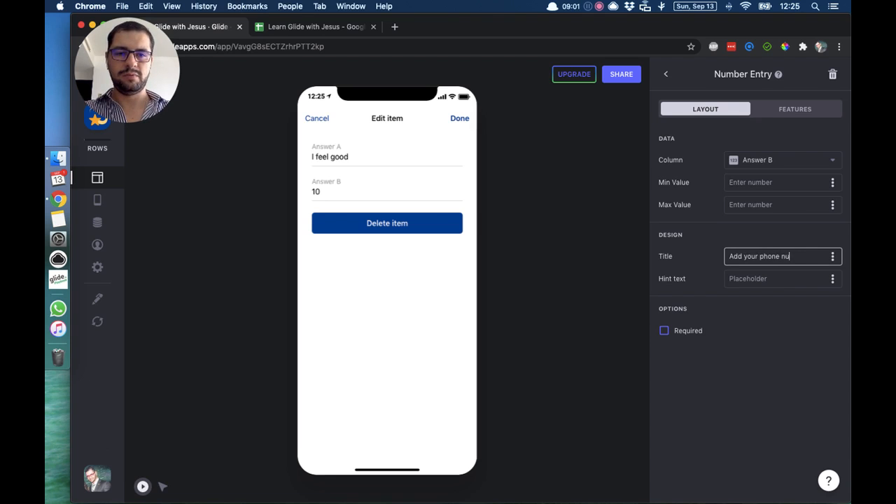
Try the number field in the preview by replacing its value with a sample phone number, and return to the component list
left_click(327, 194)
type("10")
key("BackSpace")
key("BackSpace")
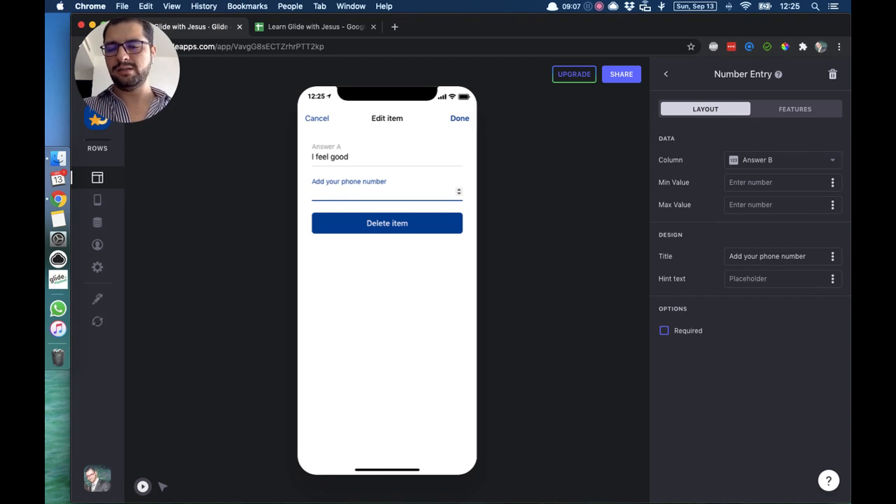
type("59595939")
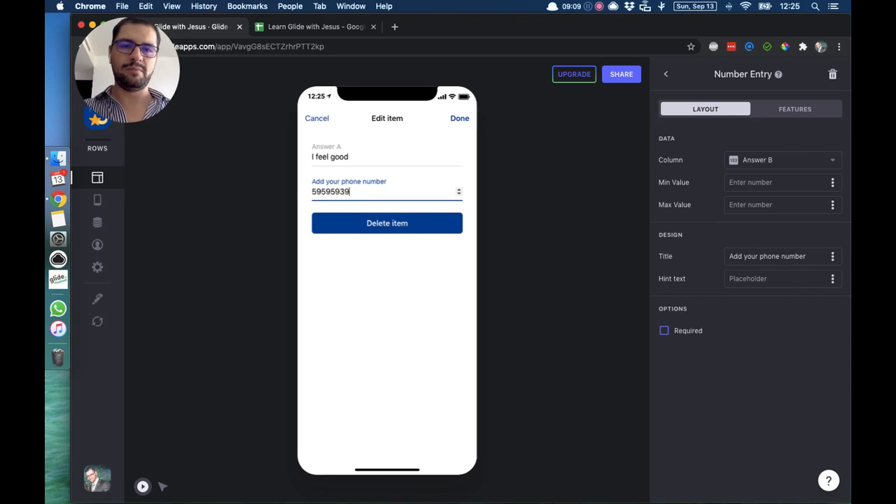
left_click(665, 74)
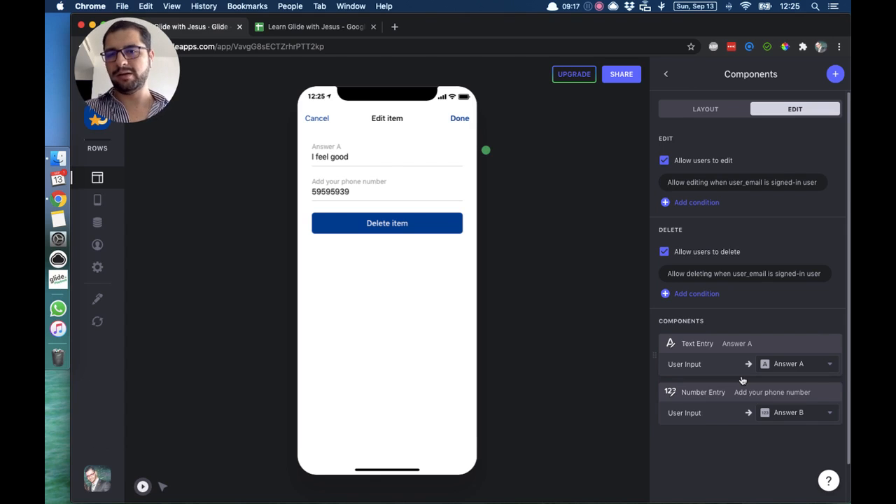
Browse the available components and add a Date Time component for the timestamp column to the edit form
left_click(835, 74)
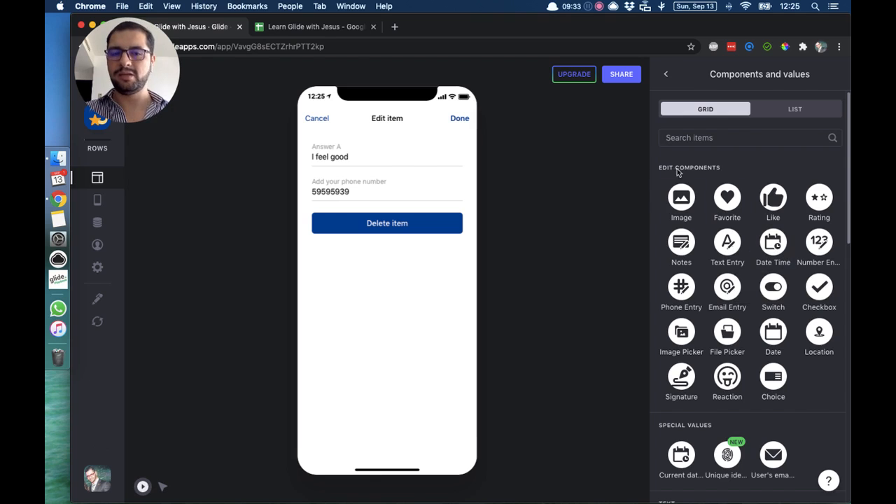
scroll(733, 273, "down", 10)
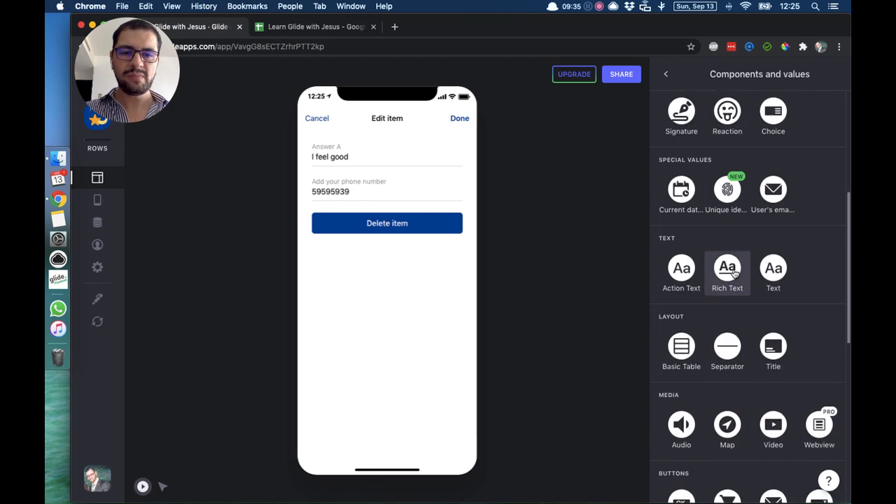
scroll(734, 273, "down", 3)
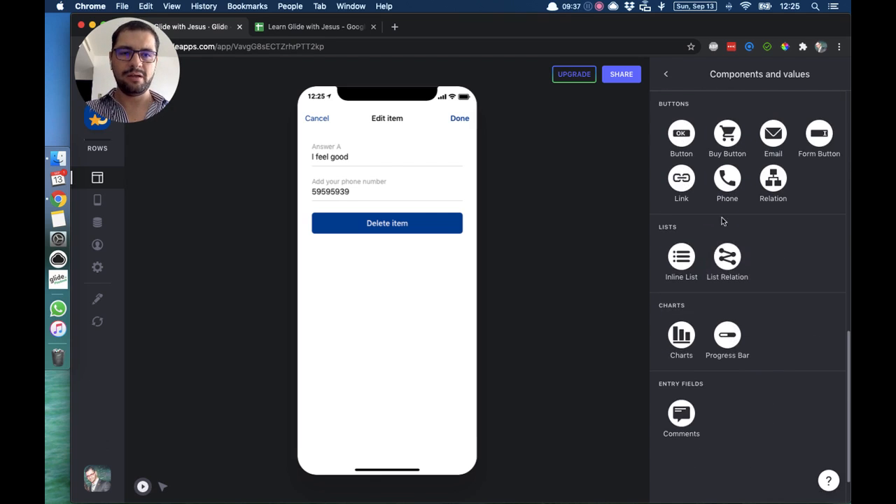
scroll(724, 220, "up", 8)
scroll(812, 357, "up", 8)
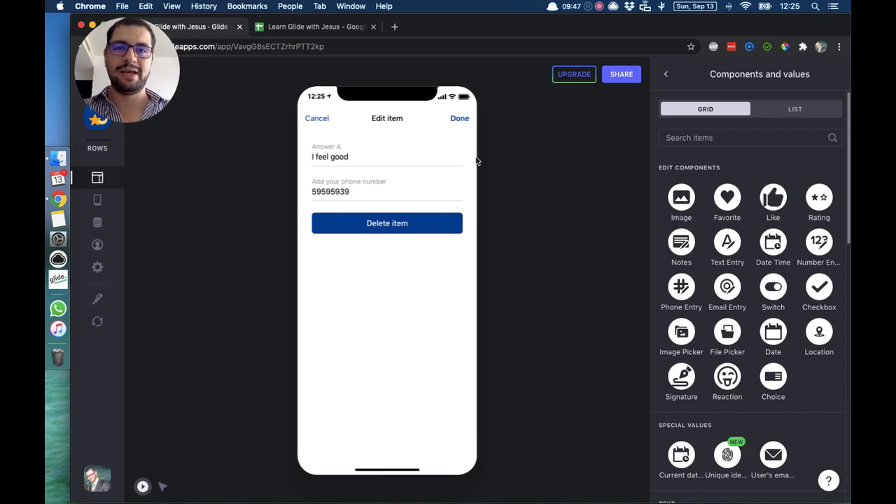
left_click(785, 248)
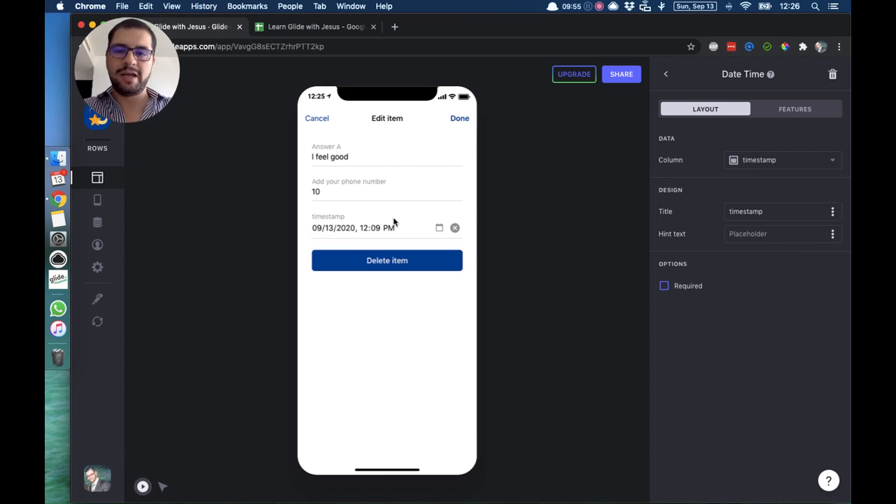
Check the timestamp field's calendar picker in the preview without changing the date, and finish editing the item
left_click(441, 228)
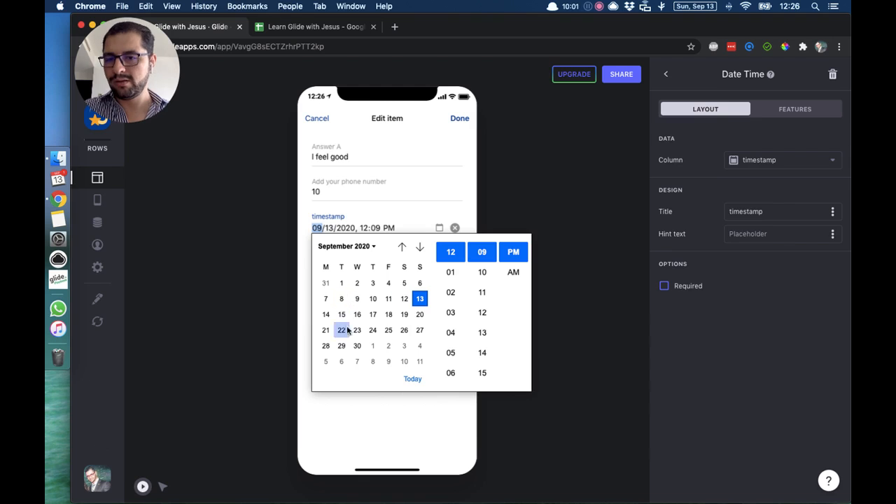
left_click(521, 163)
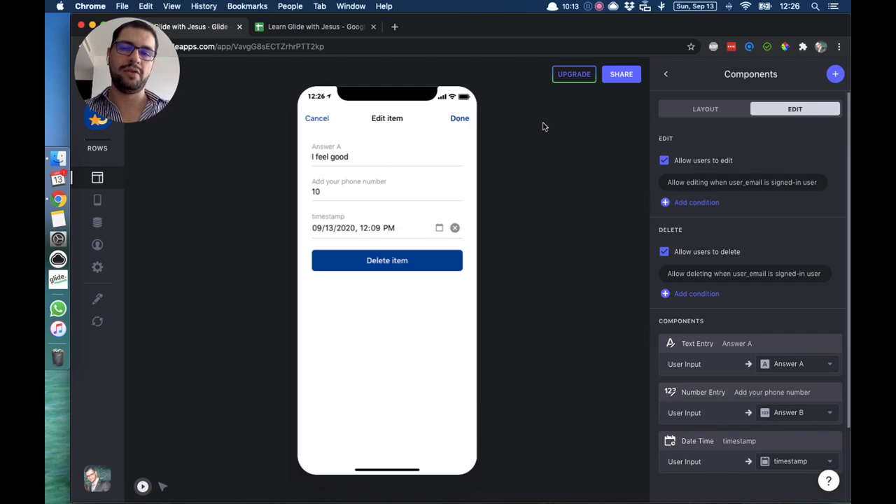
left_click(460, 119)
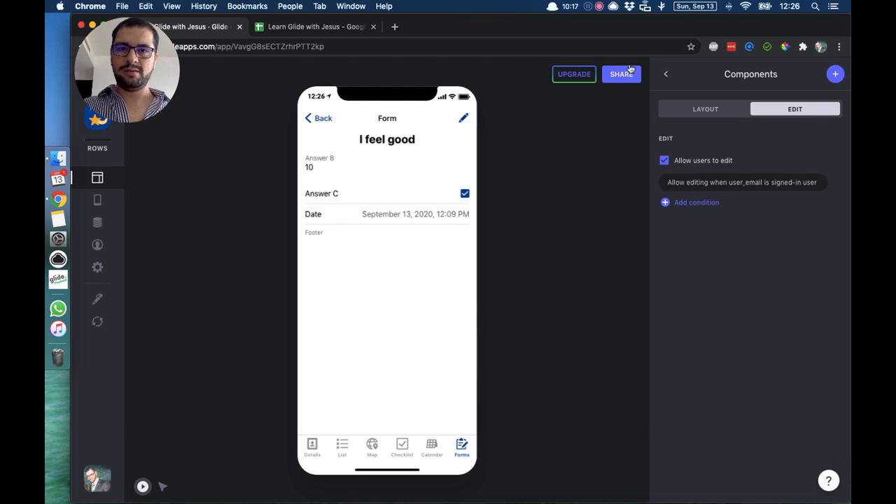